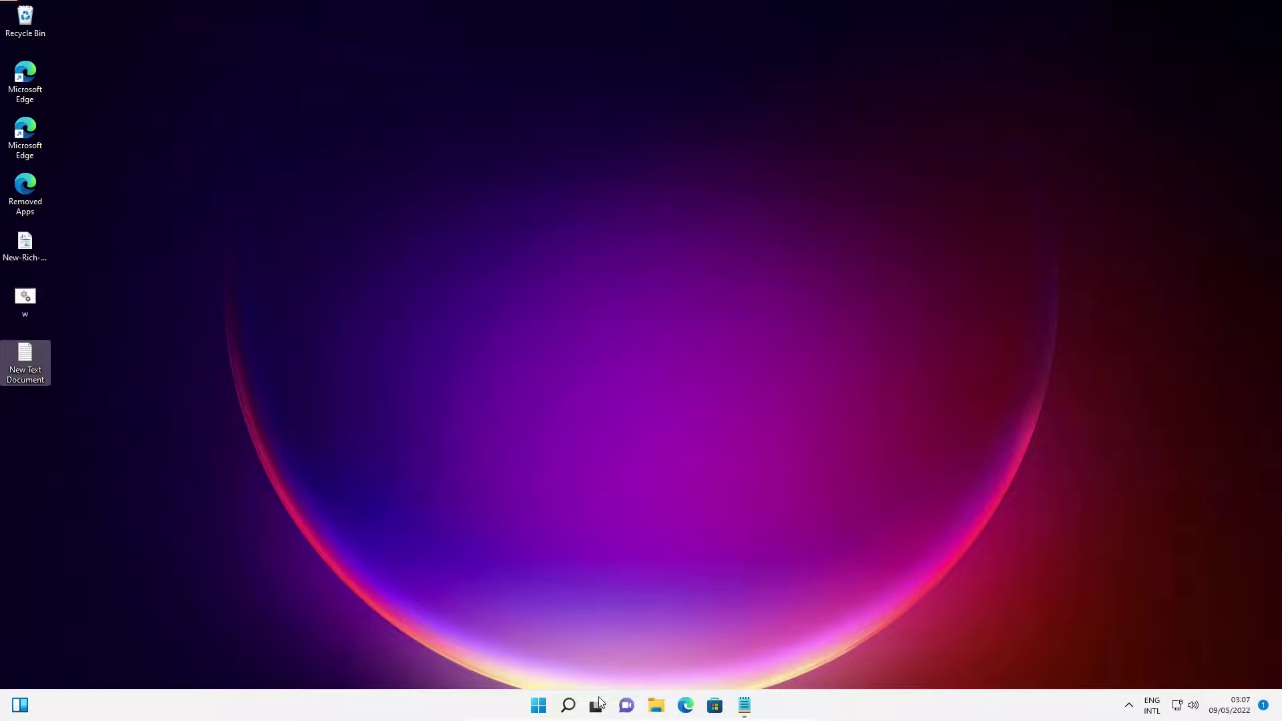
Launch Registry Editor from a Start search for regedit and approve the UAC prompt.
left_click(743, 707)
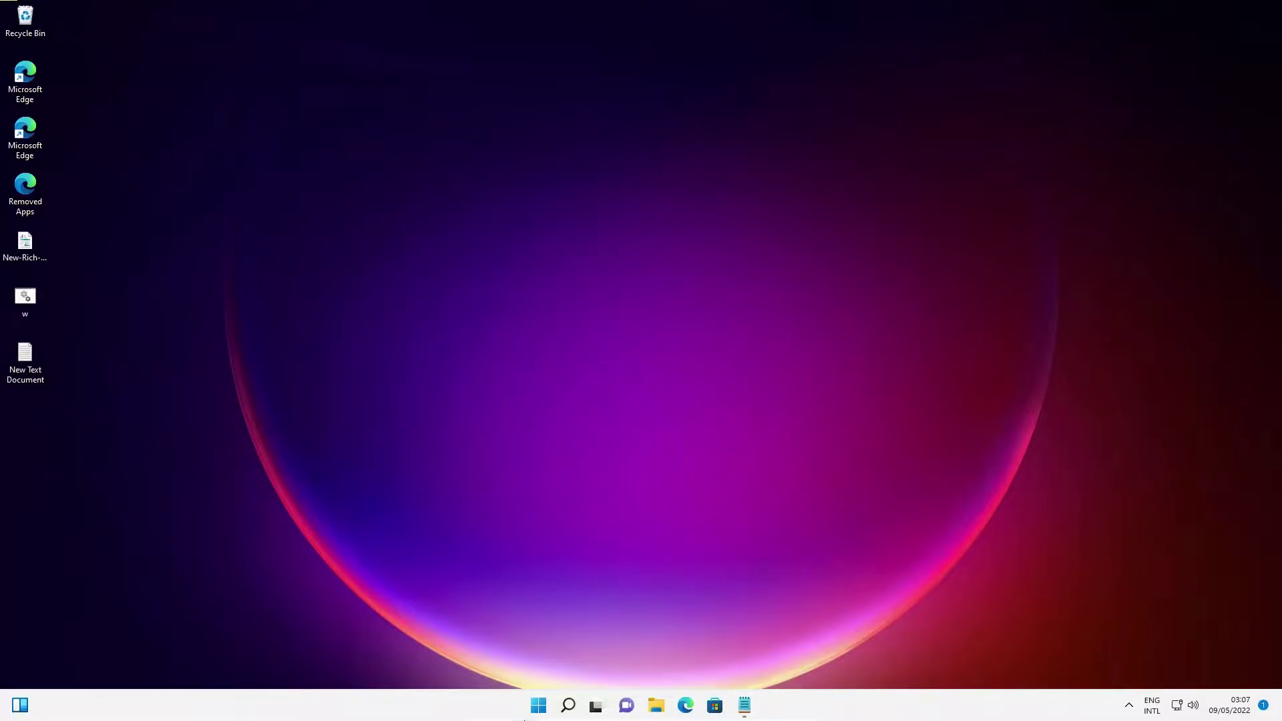
left_click(533, 714)
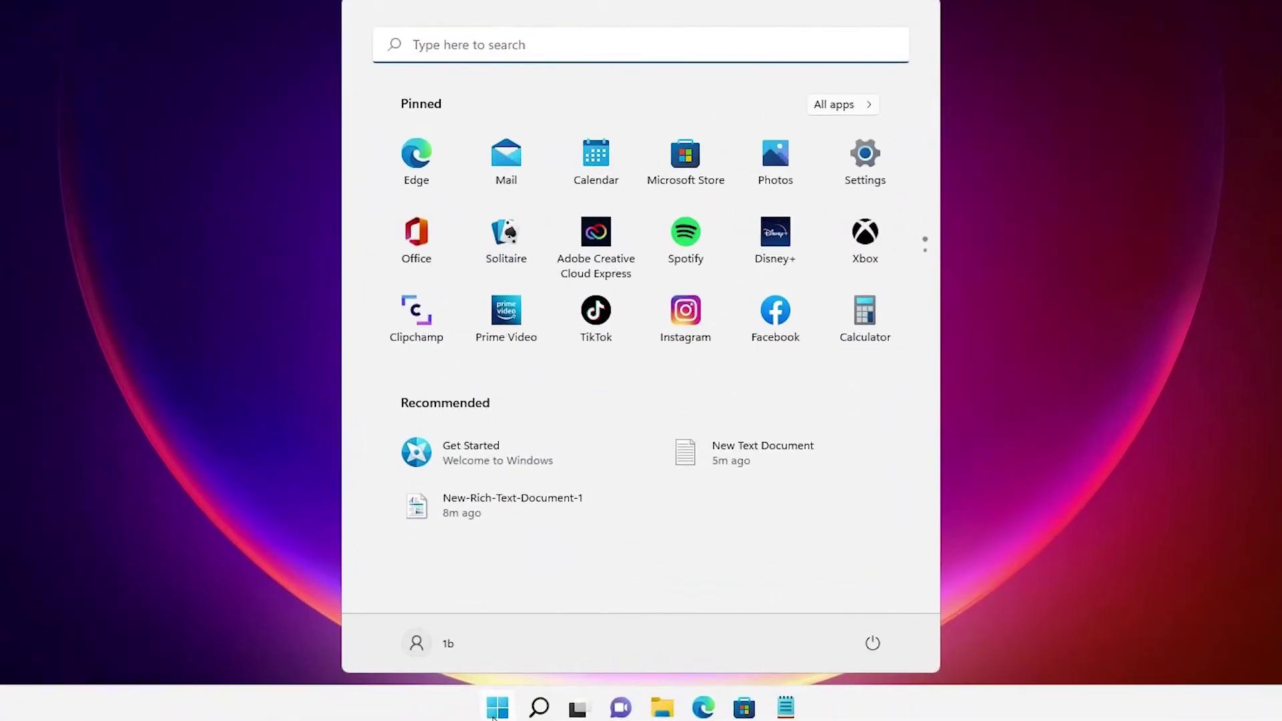
type("regedit")
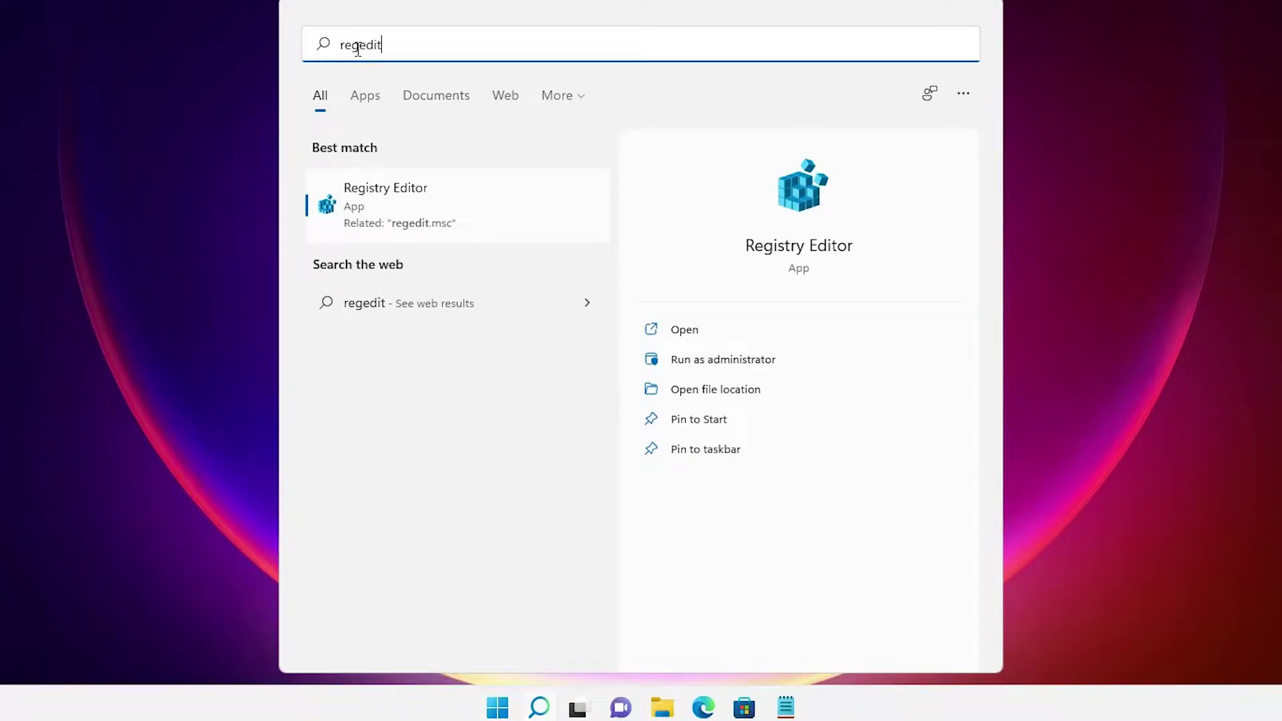
left_click_drag(387, 50, 334, 51)
left_click(422, 196)
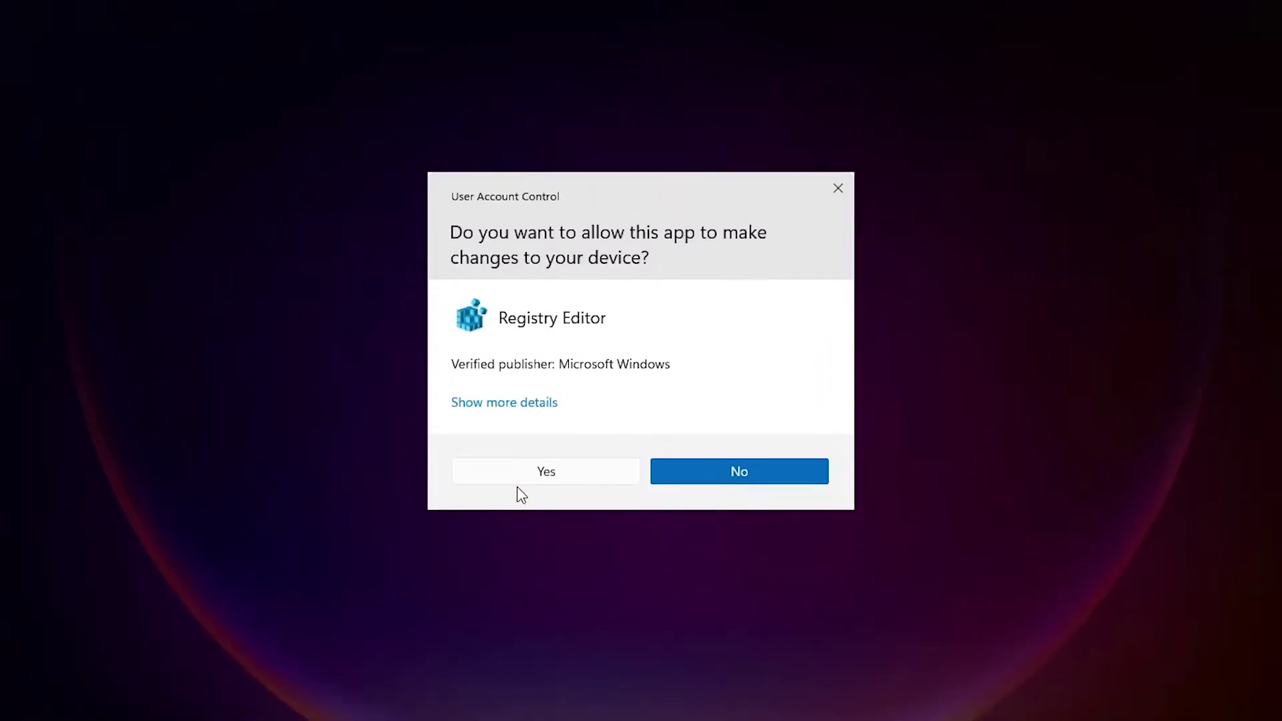
left_click(540, 472)
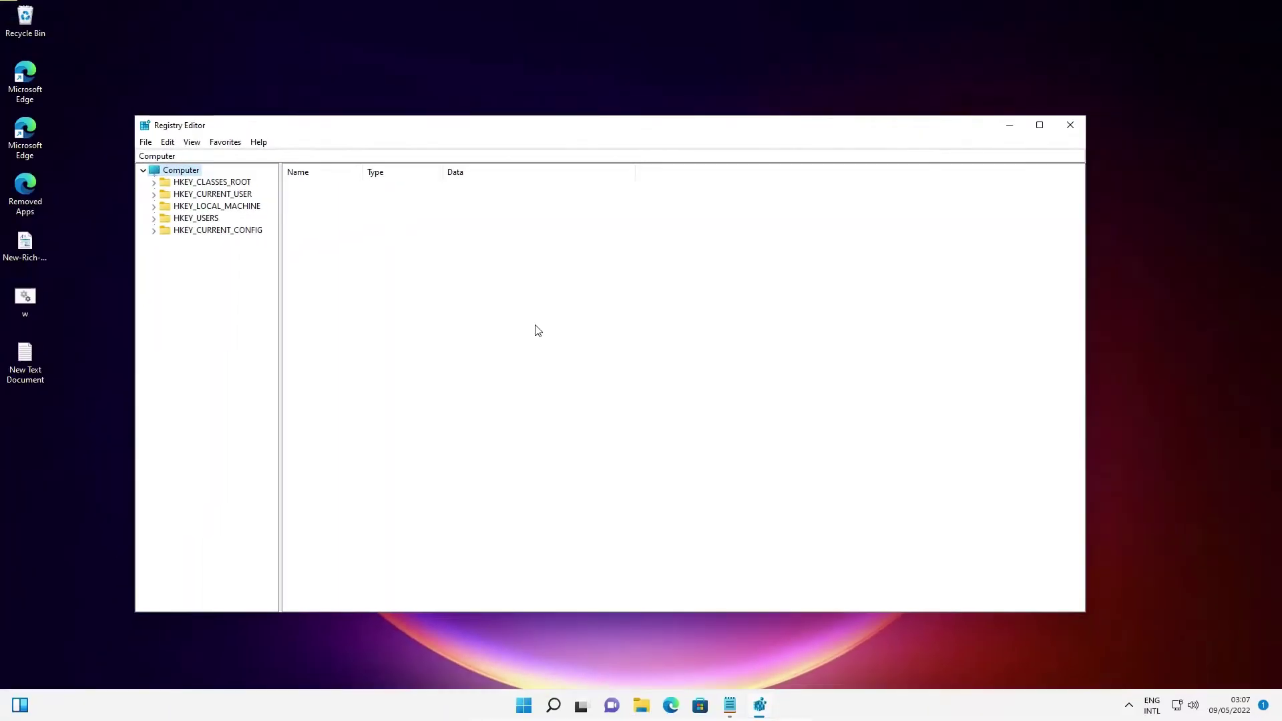
Copy the path Computer\HKEY_LOCAL_MACHINE\SYSTEM\CurrentControlSet\Services\USBSTOR from the Notepad notes.
mouse_move(729, 705)
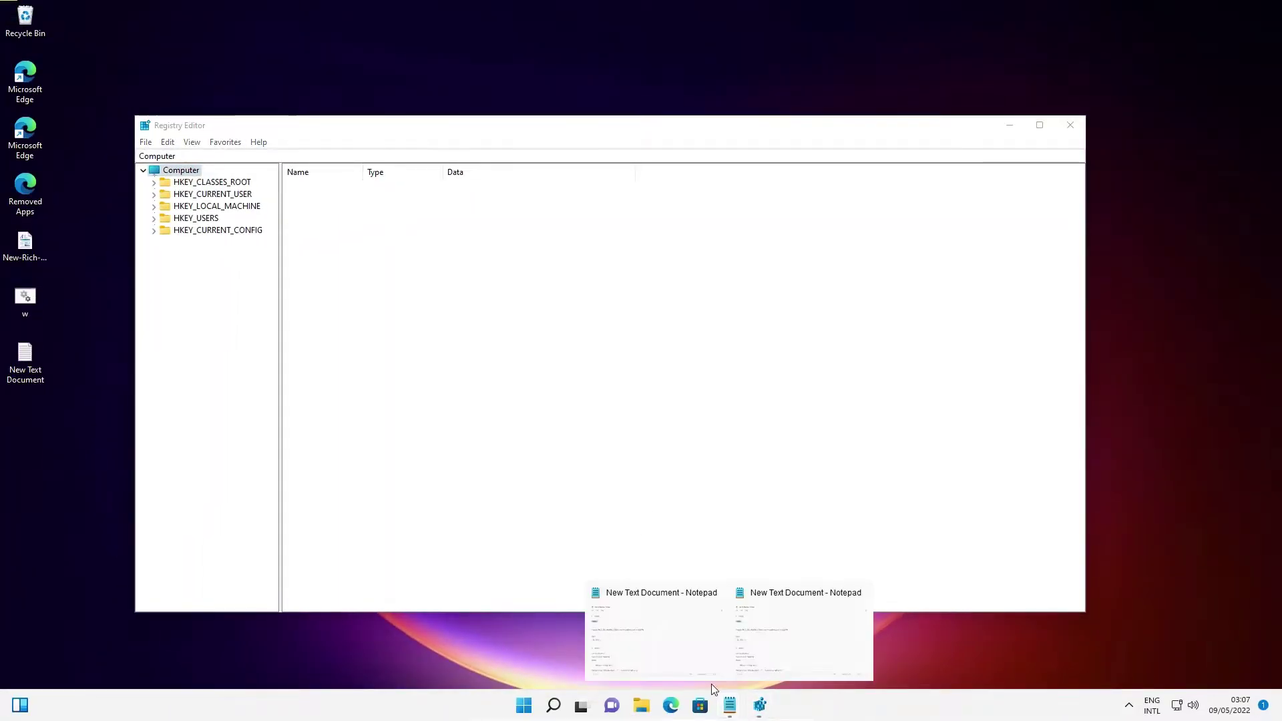
left_click(781, 639)
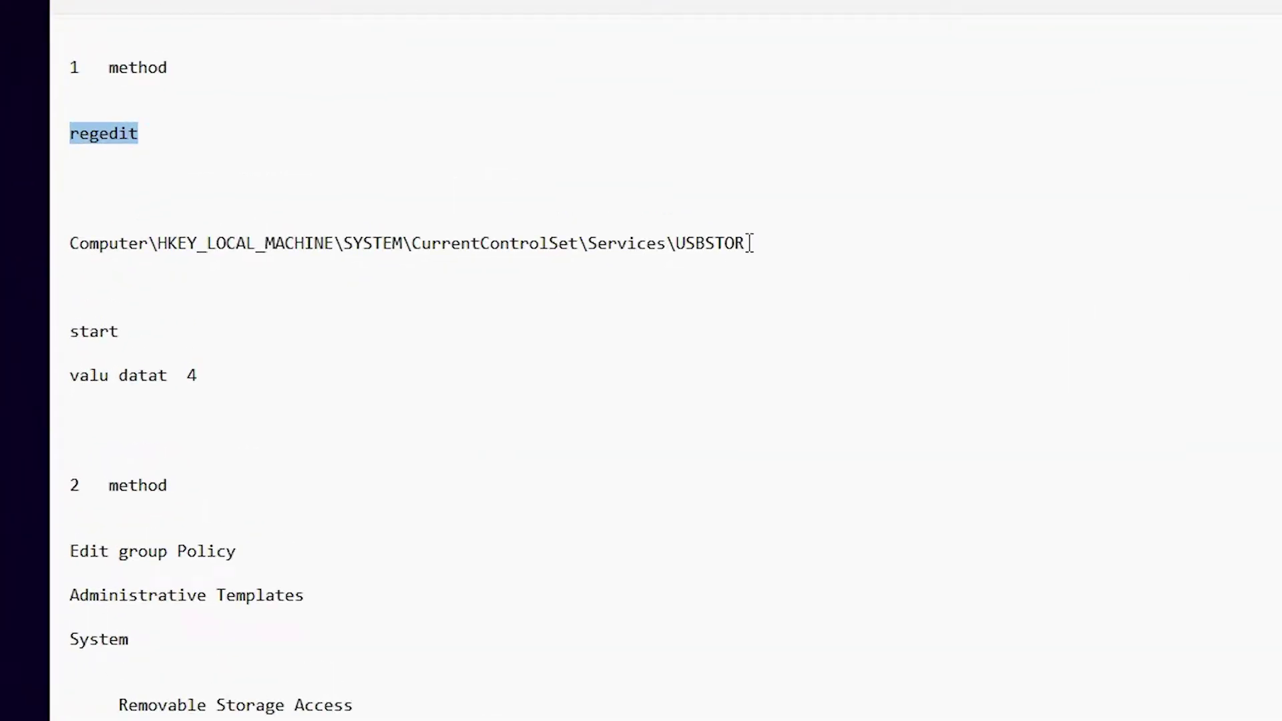
left_click_drag(750, 243, 54, 244)
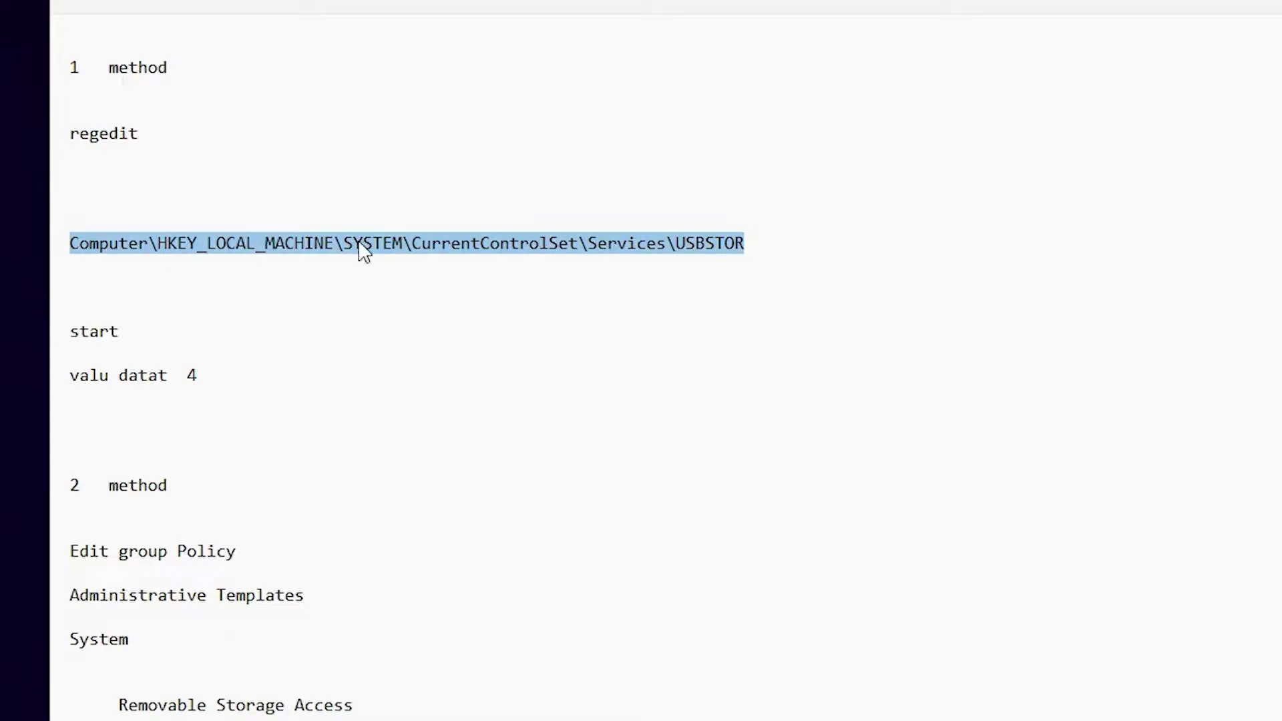
right_click(686, 252)
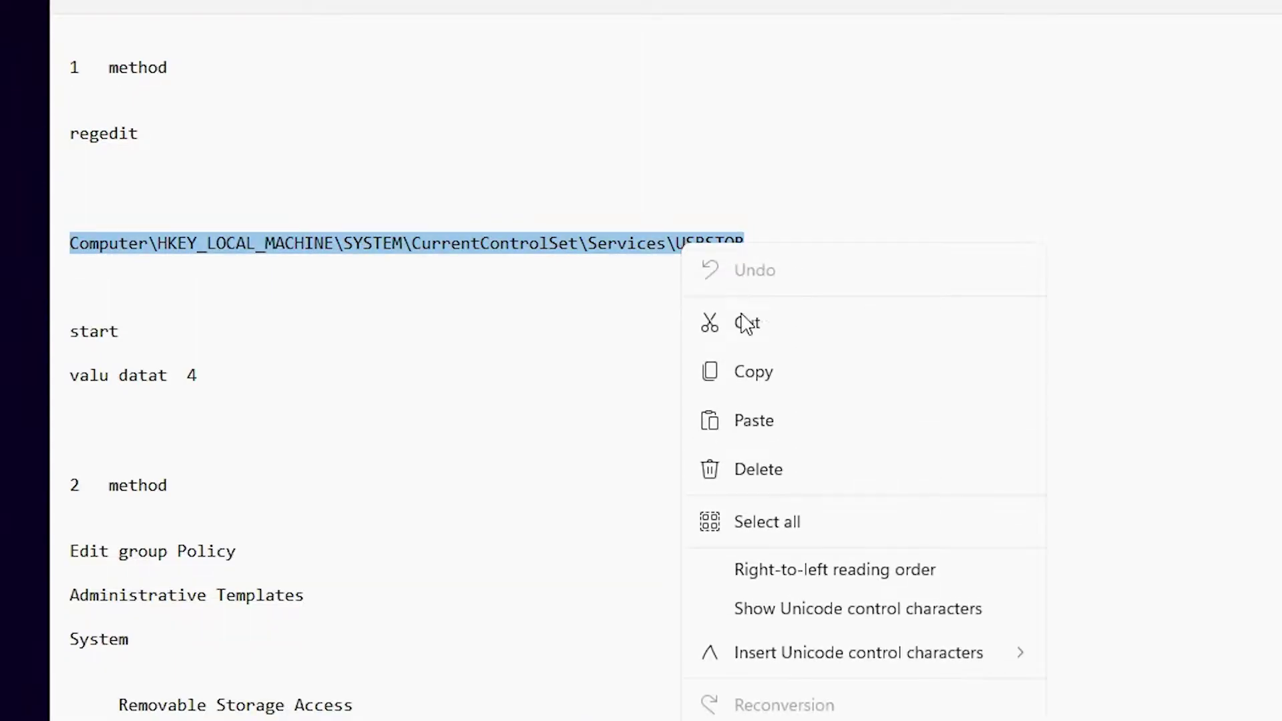
left_click(762, 378)
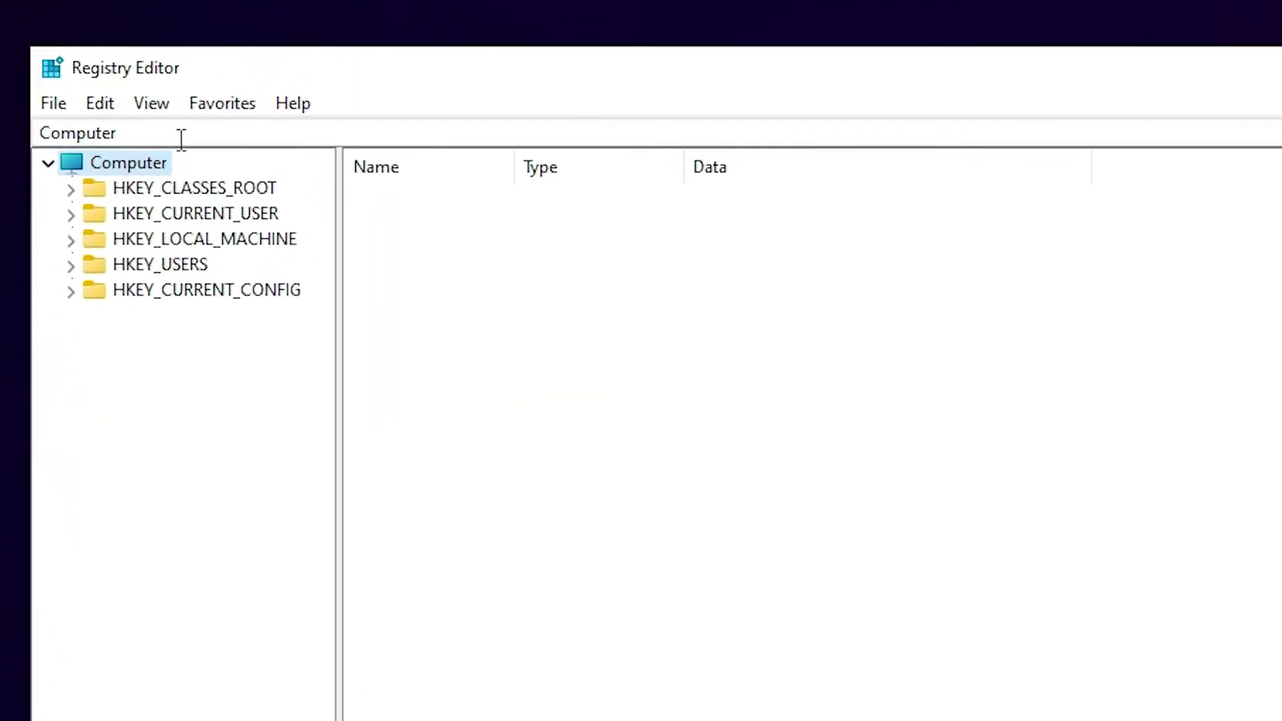
Paste the USBSTOR path into the address bar to list its values, including Start (3).
left_click(180, 134)
key("ctrl+v")
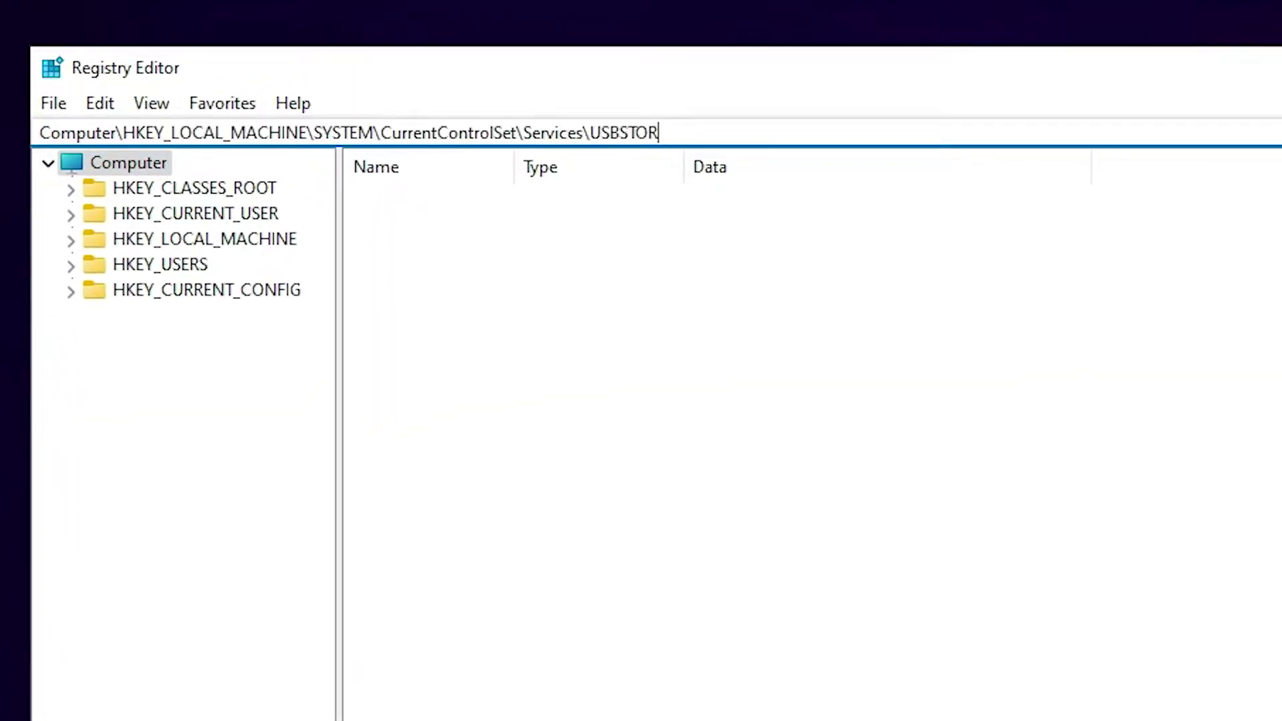
key("Return")
scroll(171, 568, "down", 3)
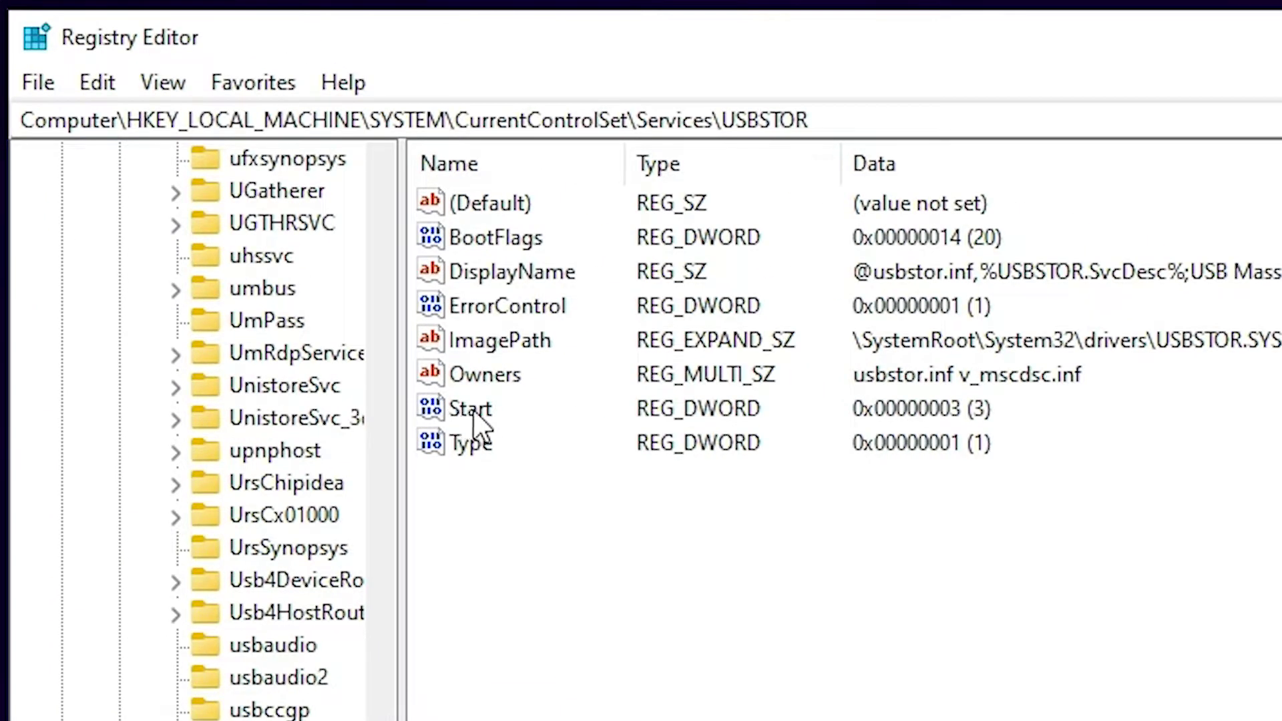
Change the USBSTOR Start value data from 3 to 4.
right_click(473, 411)
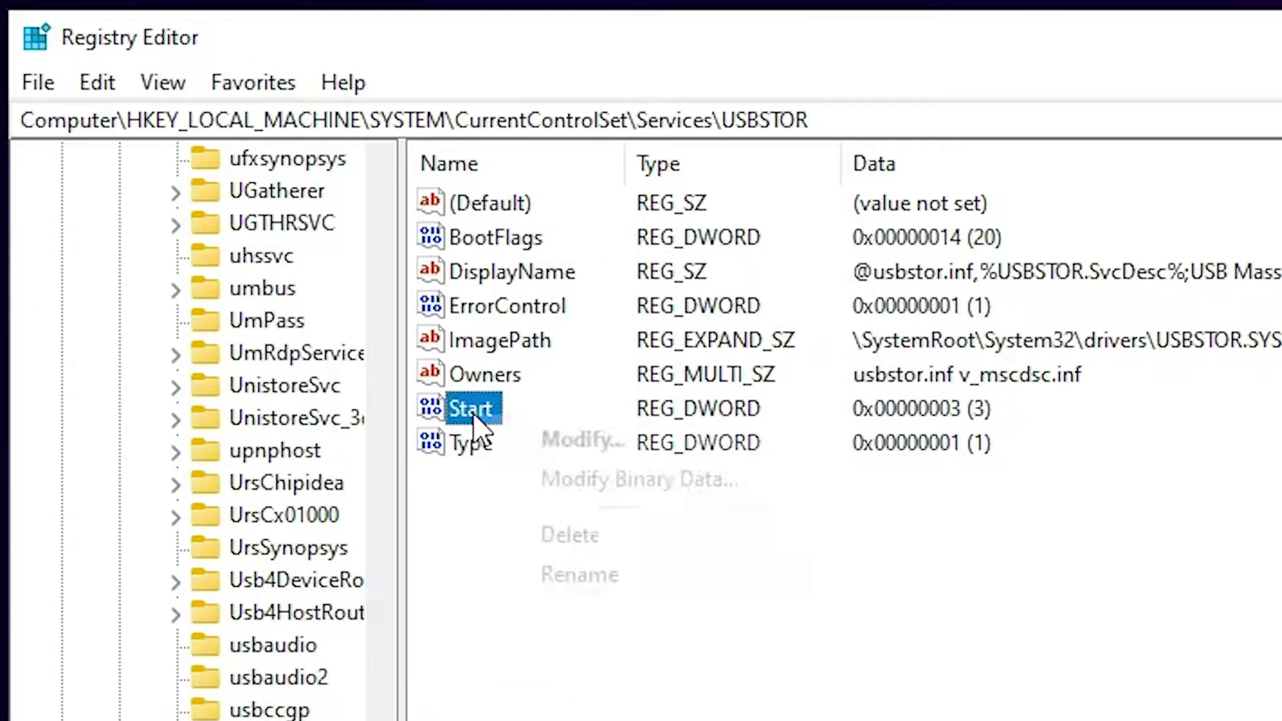
left_click(587, 451)
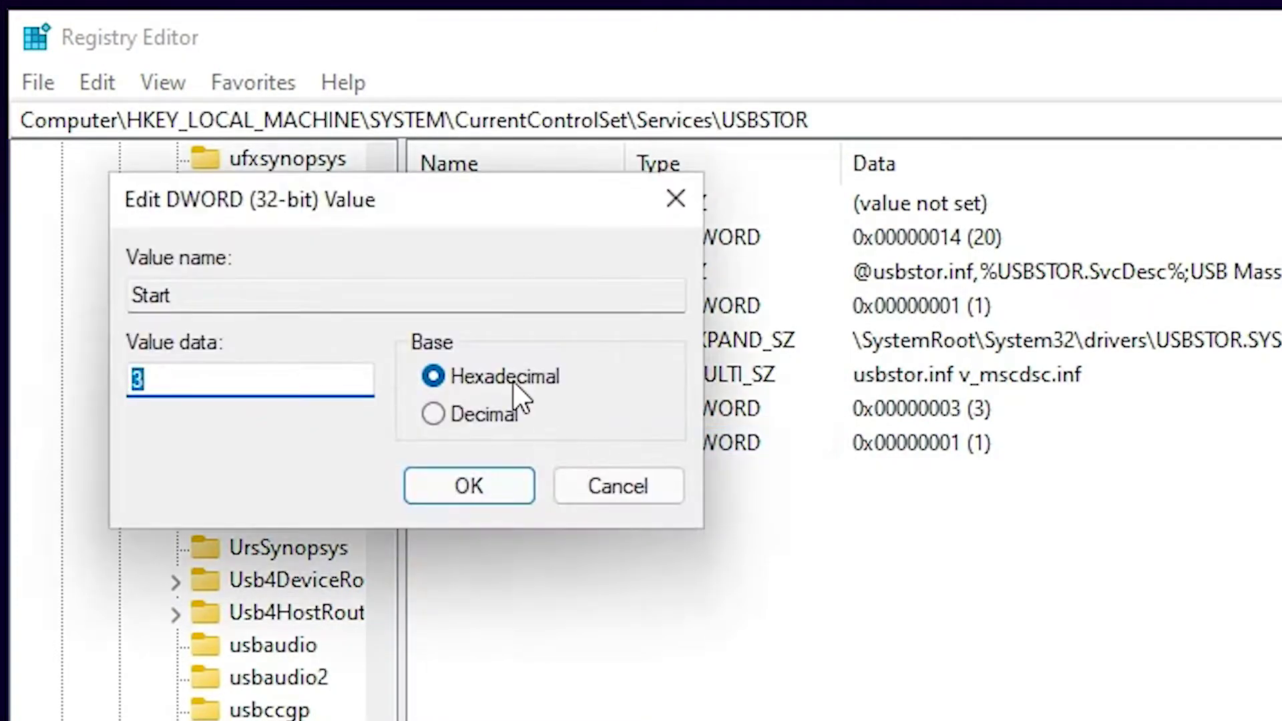
left_click_drag(386, 206, 815, 435)
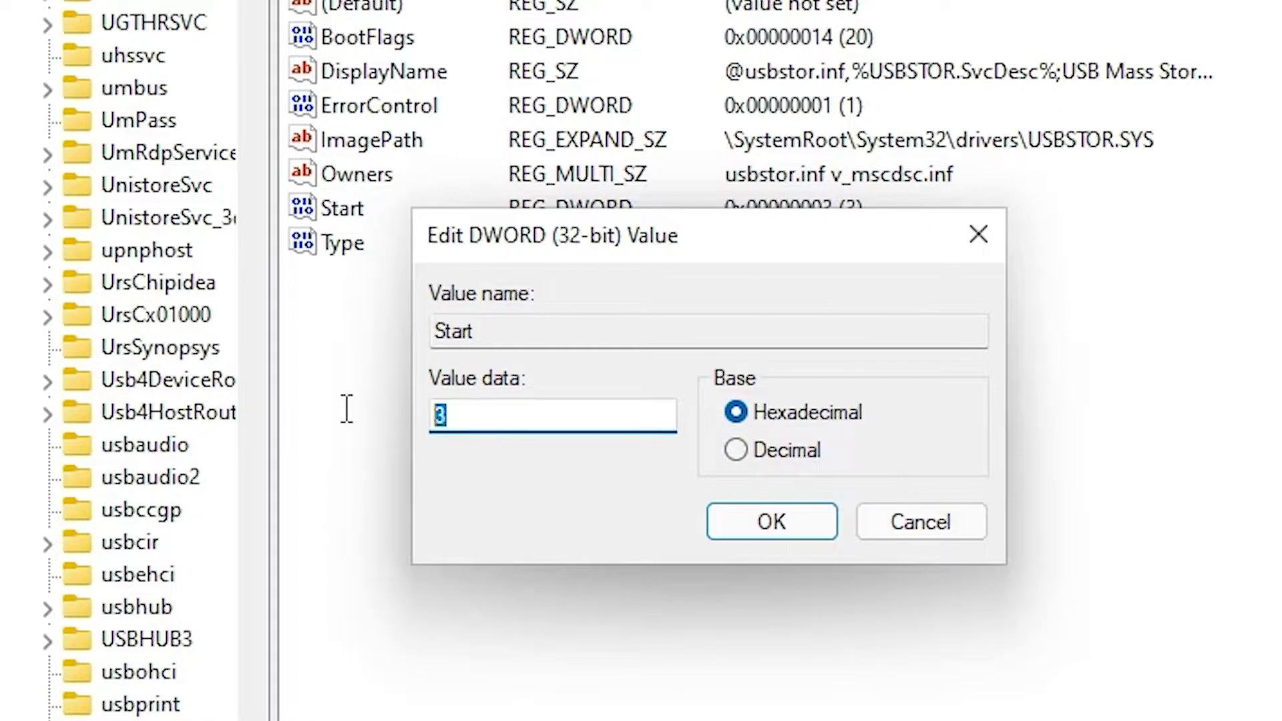
type("4")
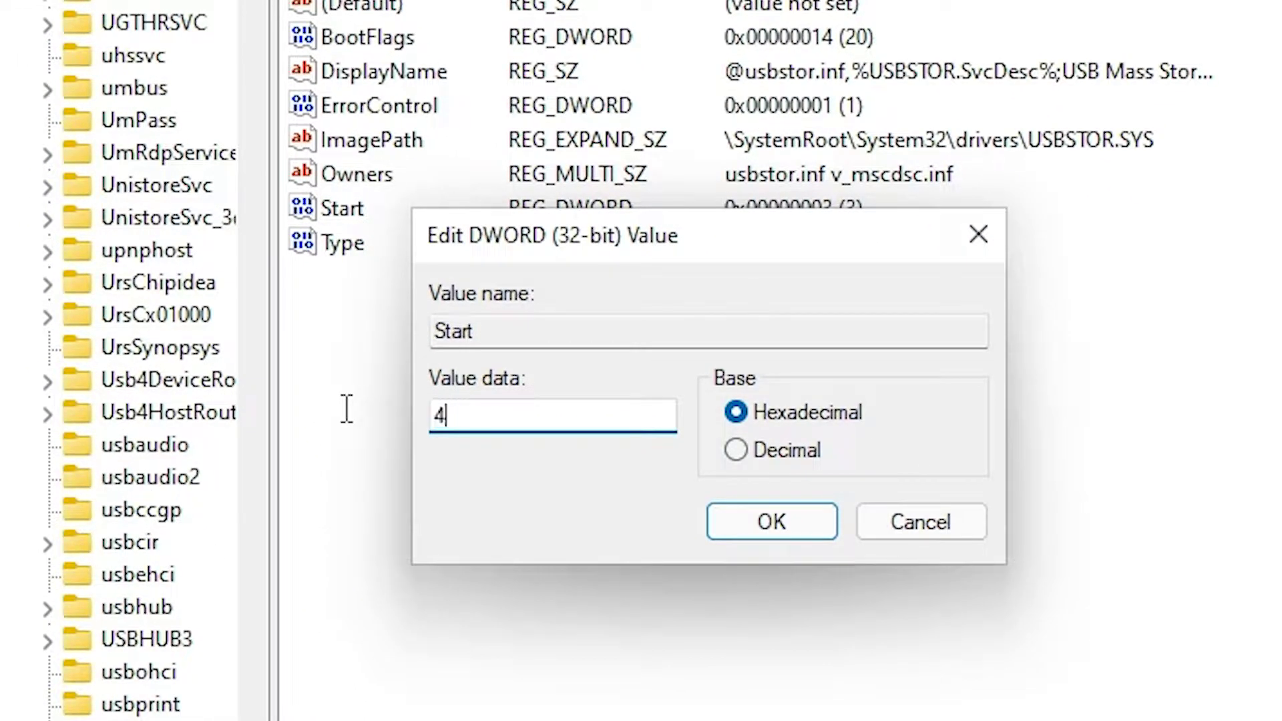
left_click(792, 526)
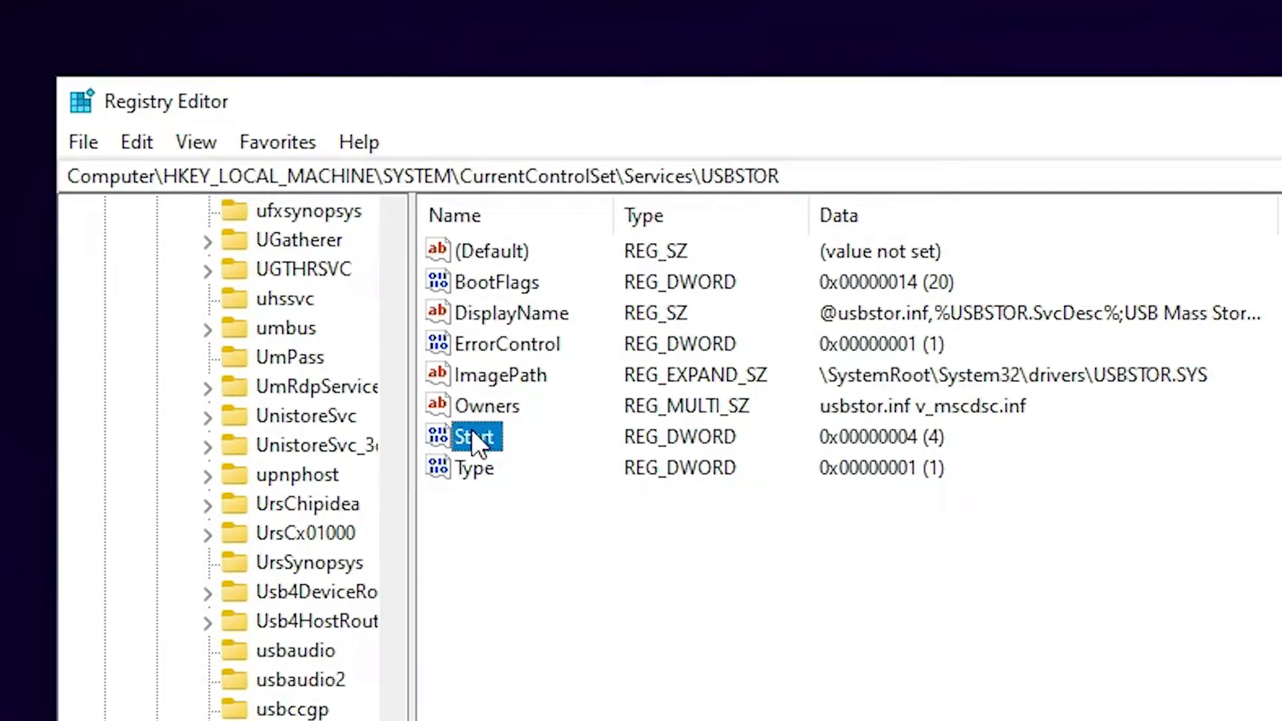
Reopen Start, type 3, then cancel so the value stays at 4.
double_click(473, 434)
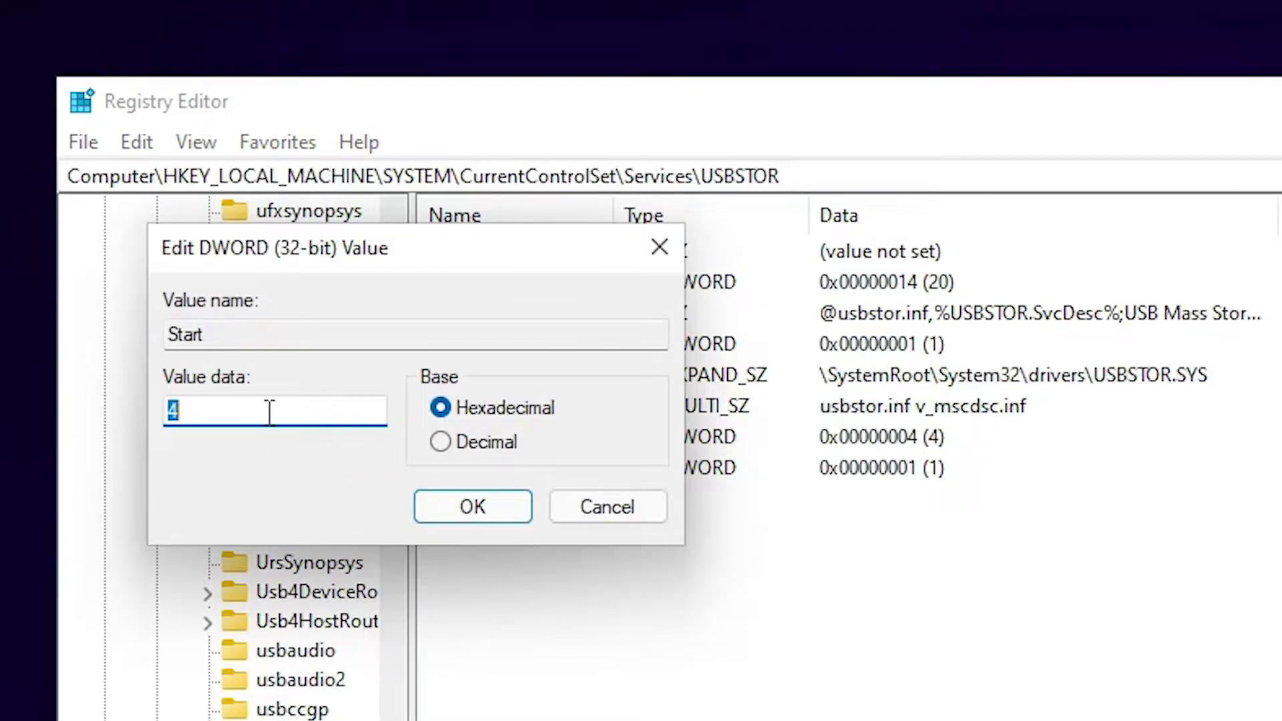
type("3")
left_click(653, 498)
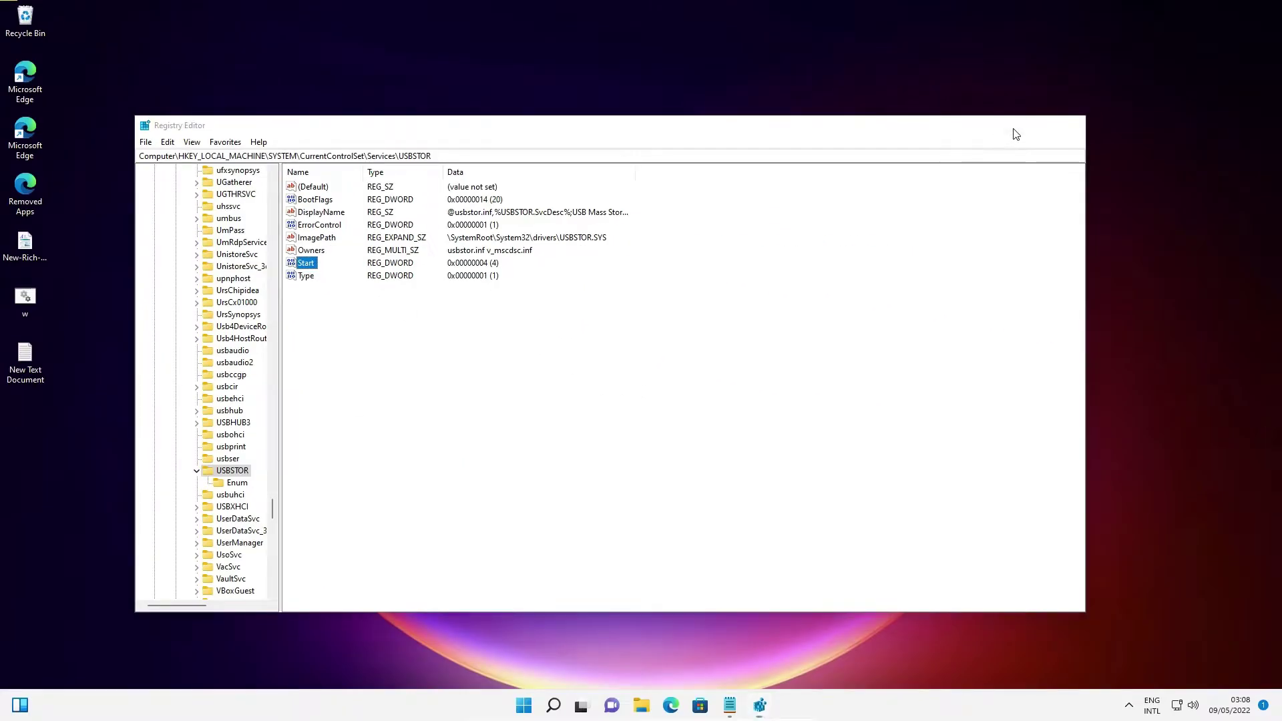
Minimize Registry Editor and launch the 'Edit group Policy' Start search result.
left_click(1012, 129)
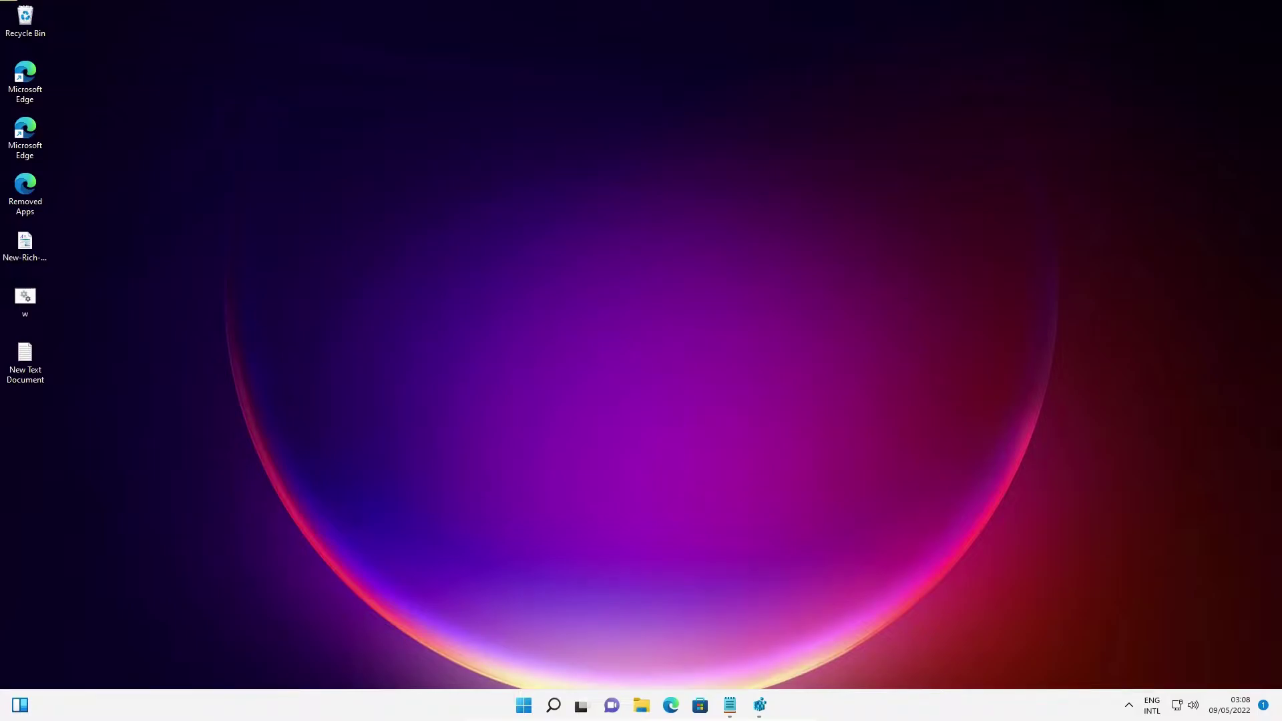
left_click(526, 713)
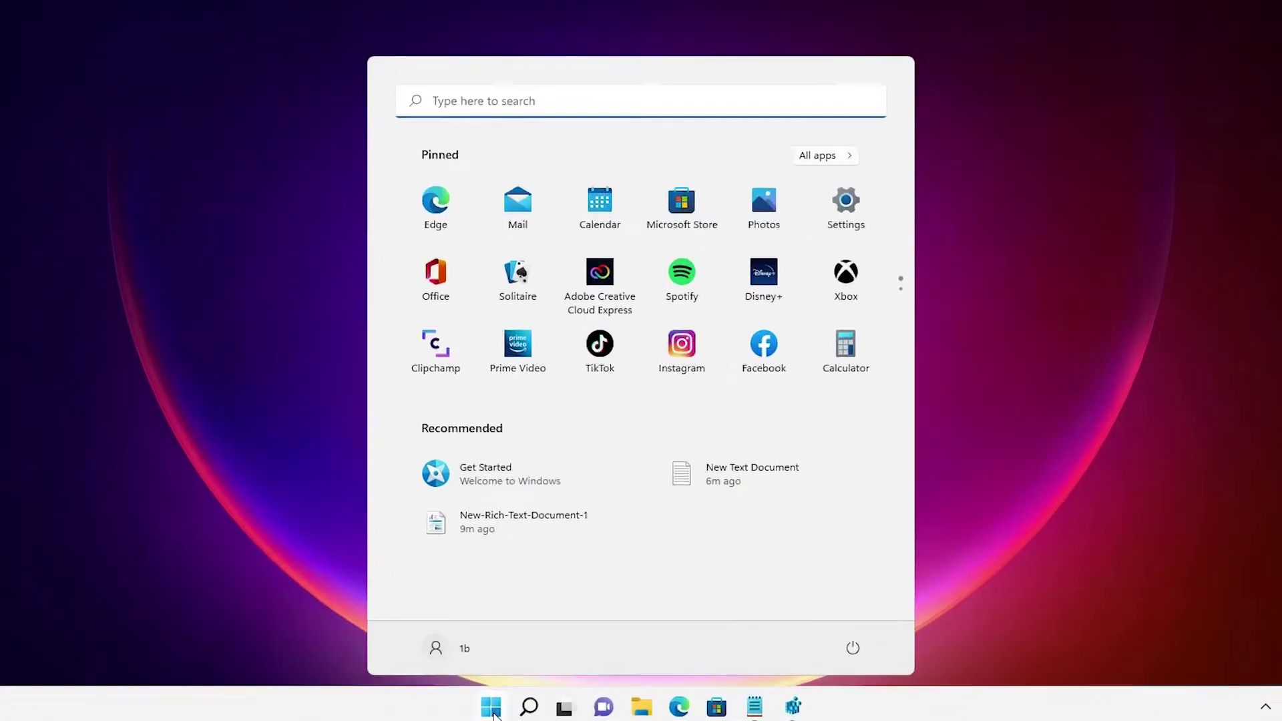
type("Edit group Policy")
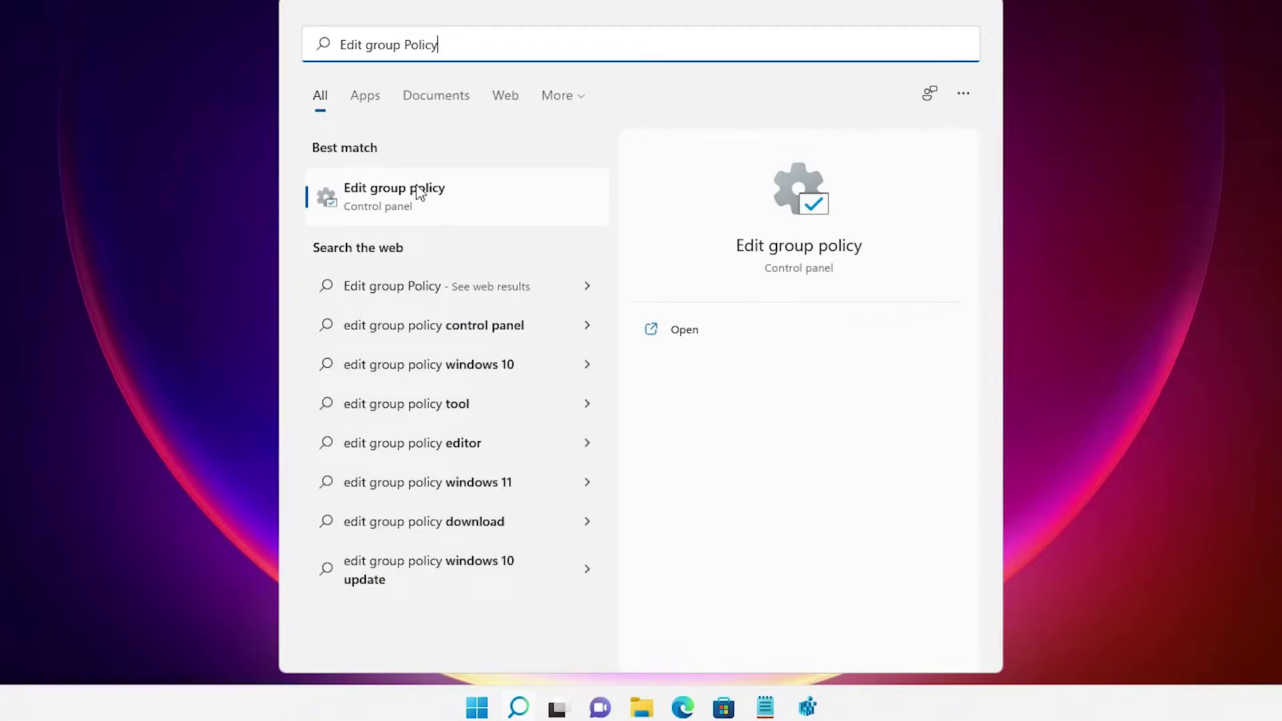
left_click(382, 200)
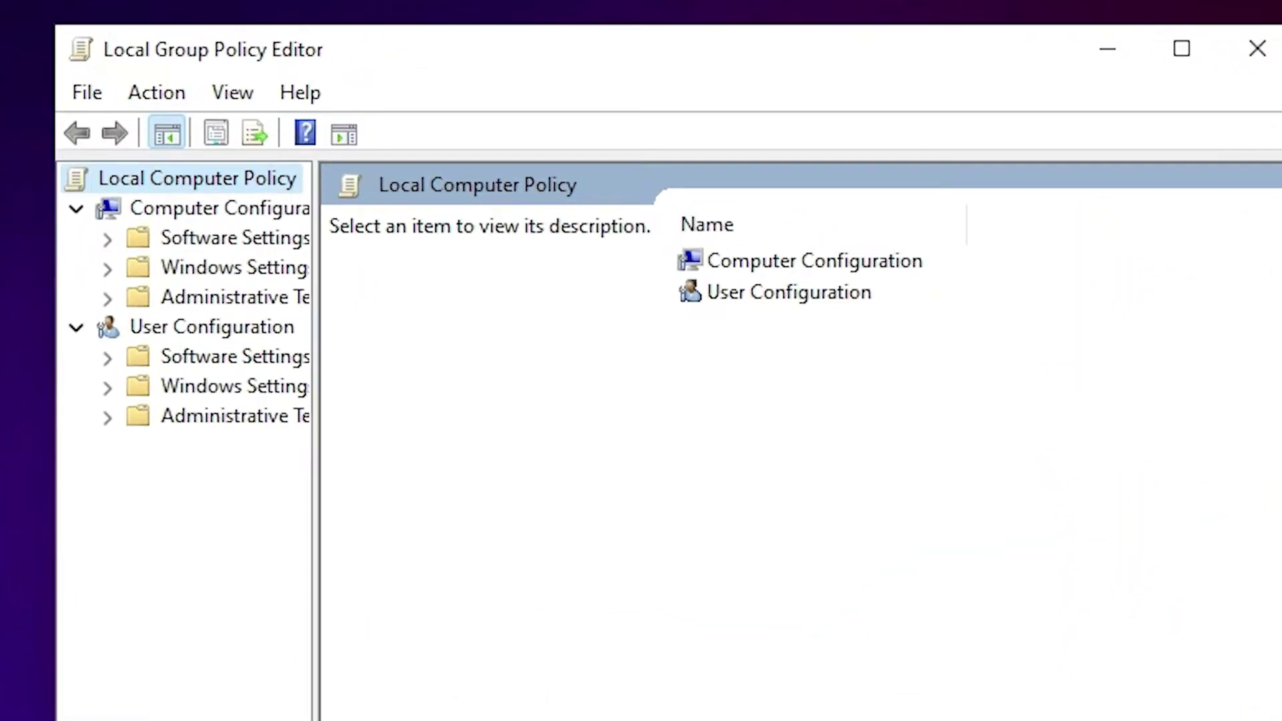
Widen the tree, expand Administrative Templates > System, and open Removable Storage Access.
left_click_drag(316, 668, 481, 690)
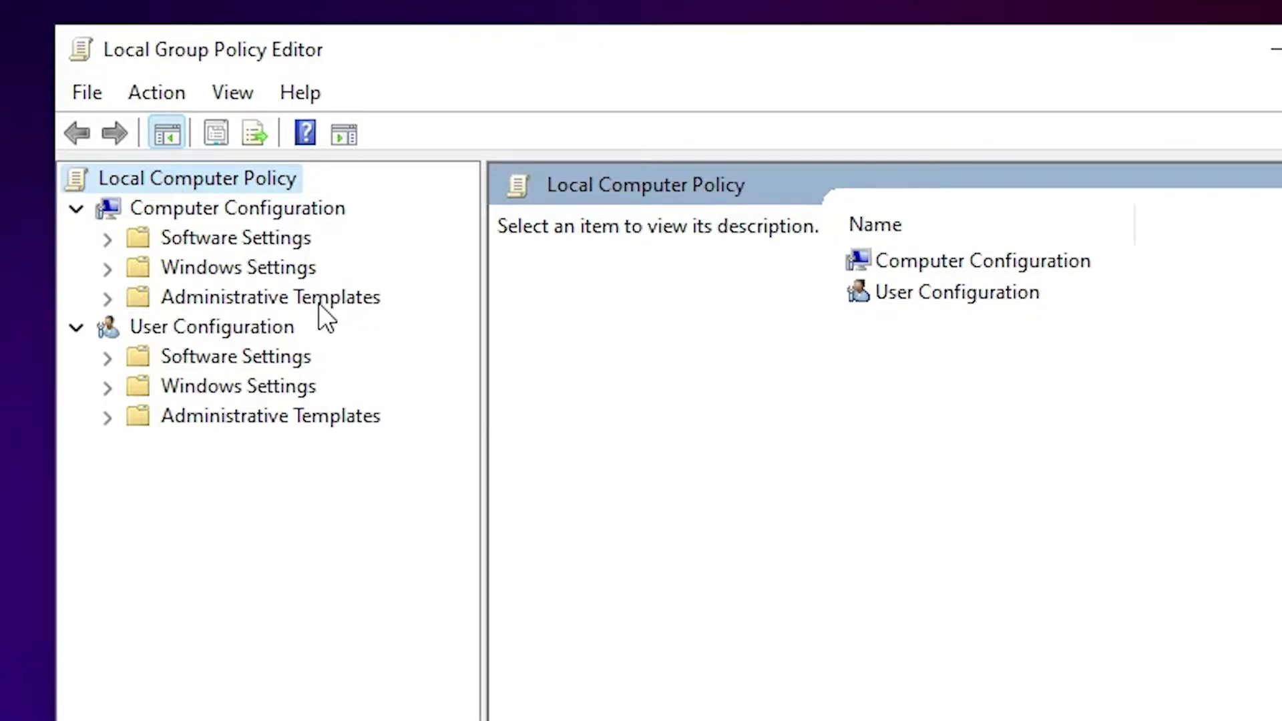
left_click(371, 299)
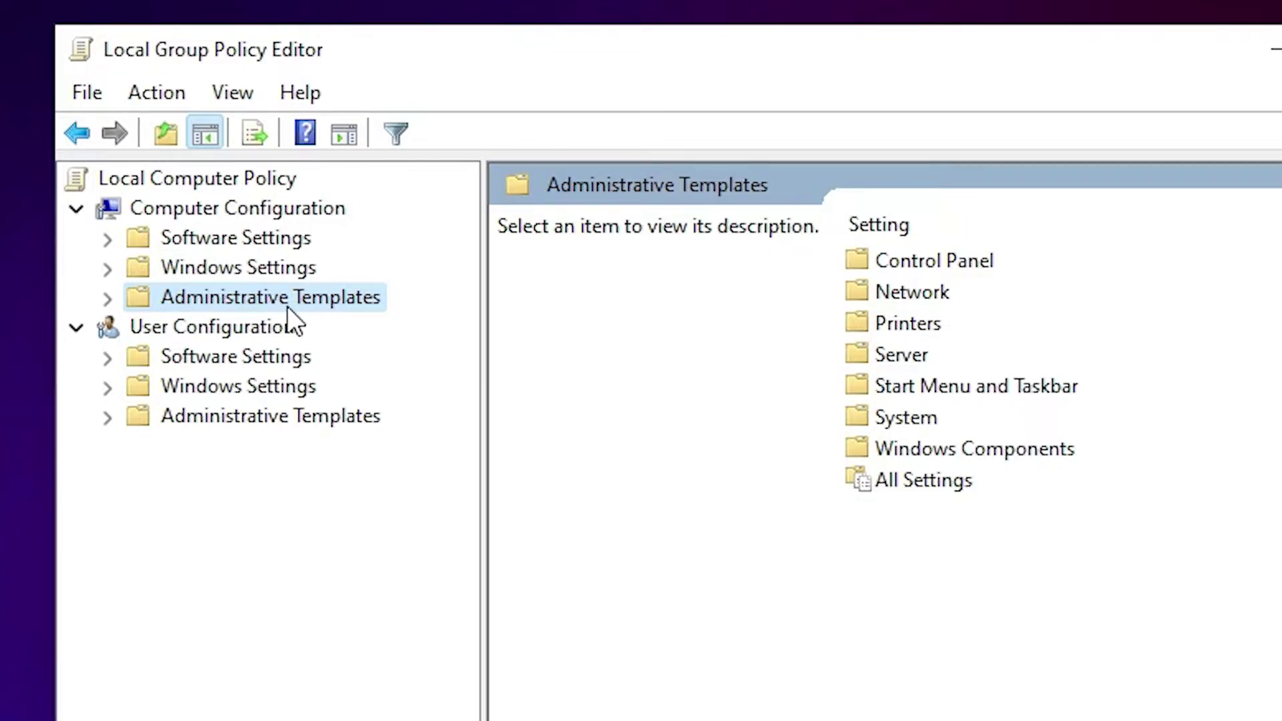
left_click(107, 299)
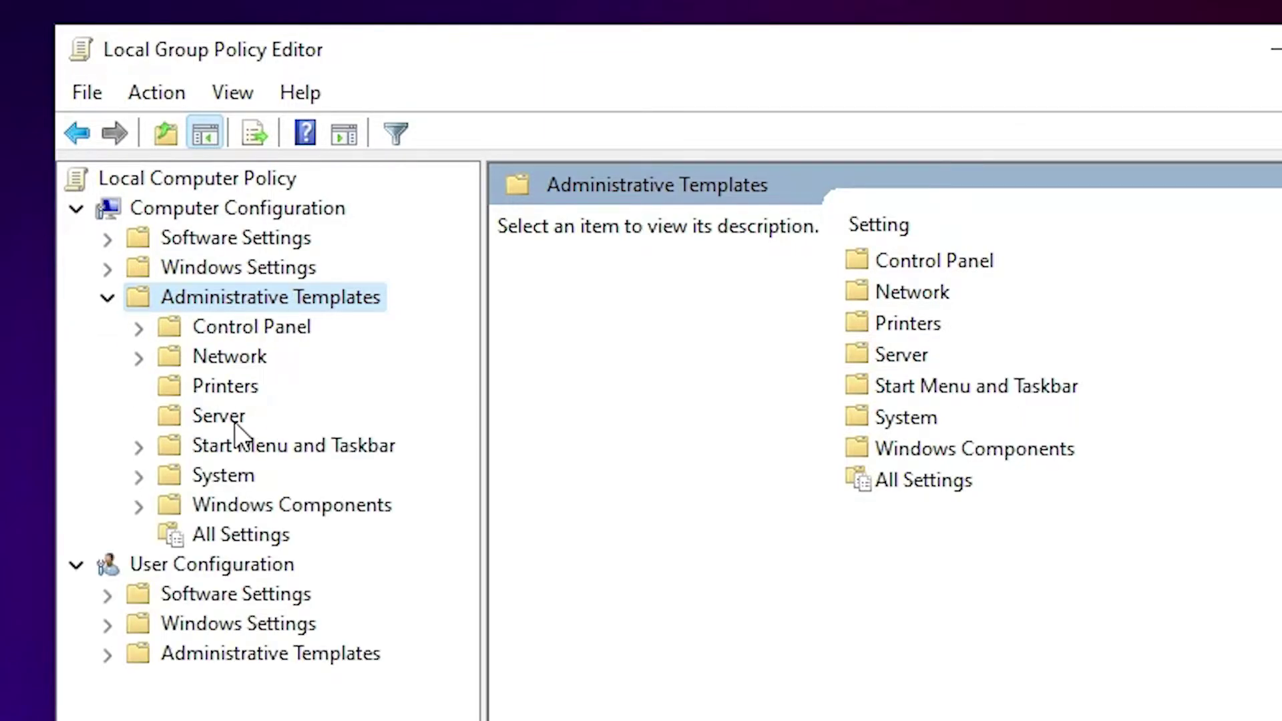
left_click(216, 478)
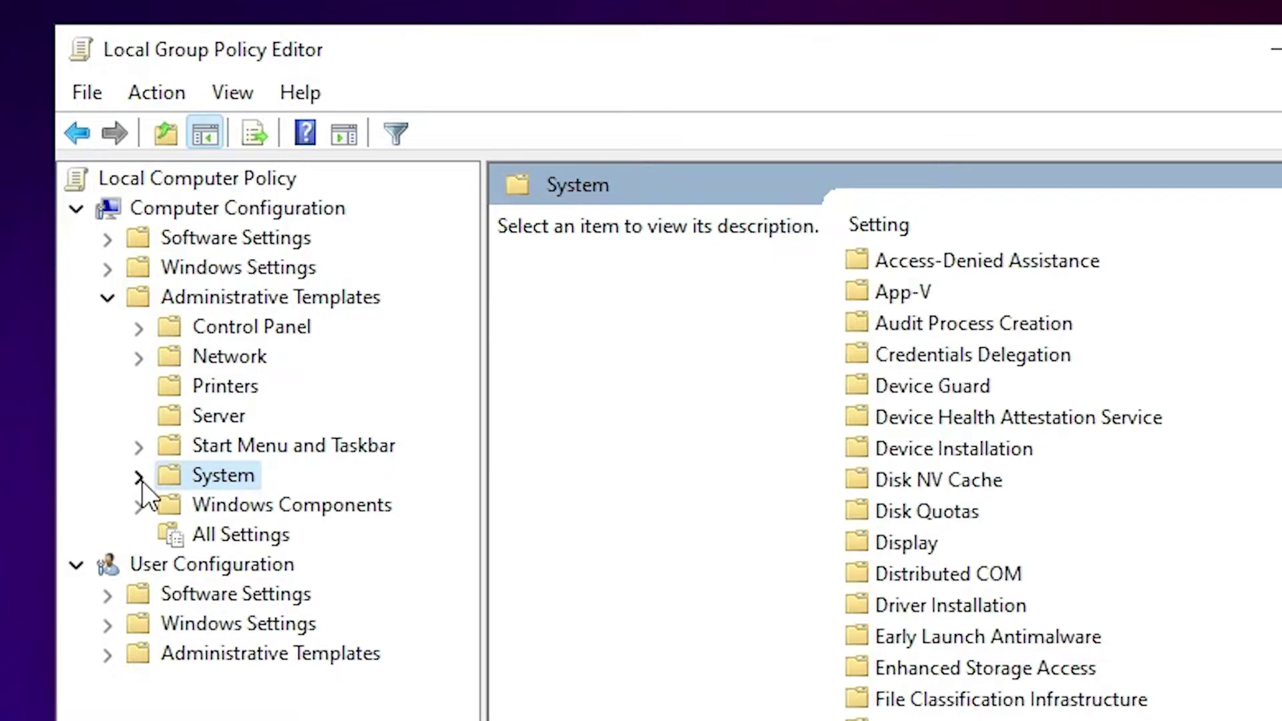
left_click(138, 478)
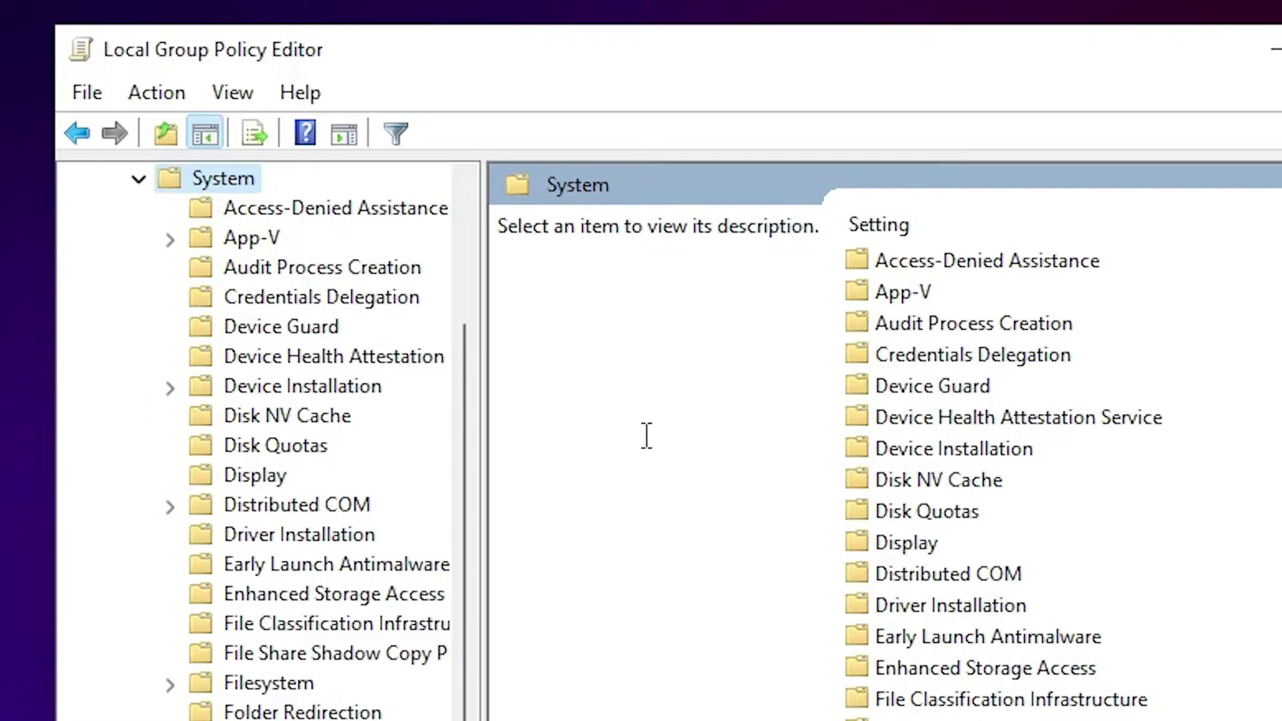
left_click(1009, 665)
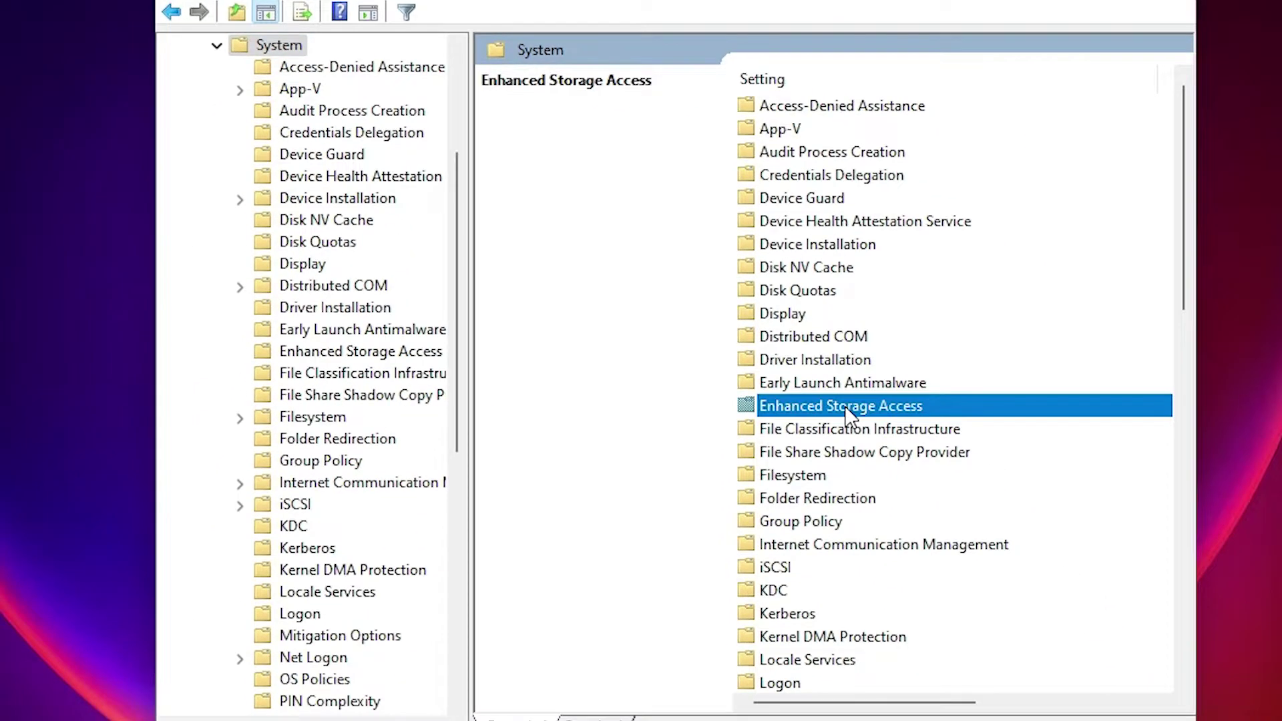
type("removable")
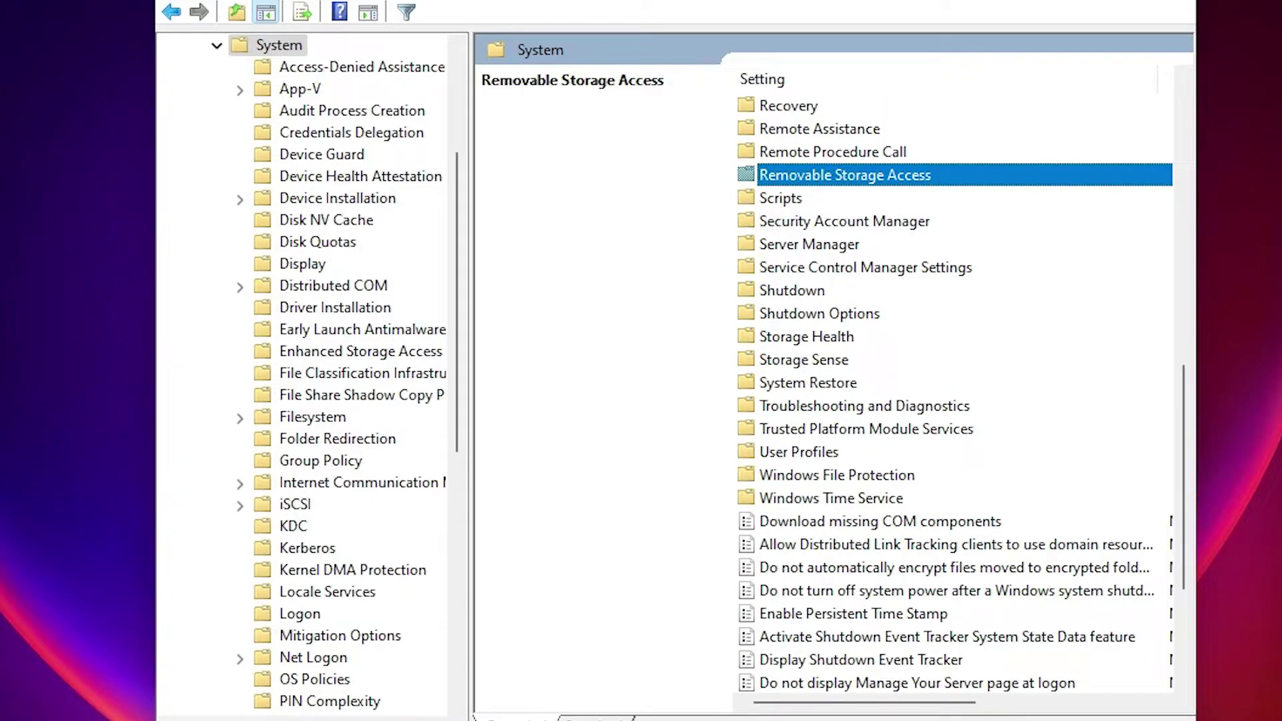
double_click(813, 176)
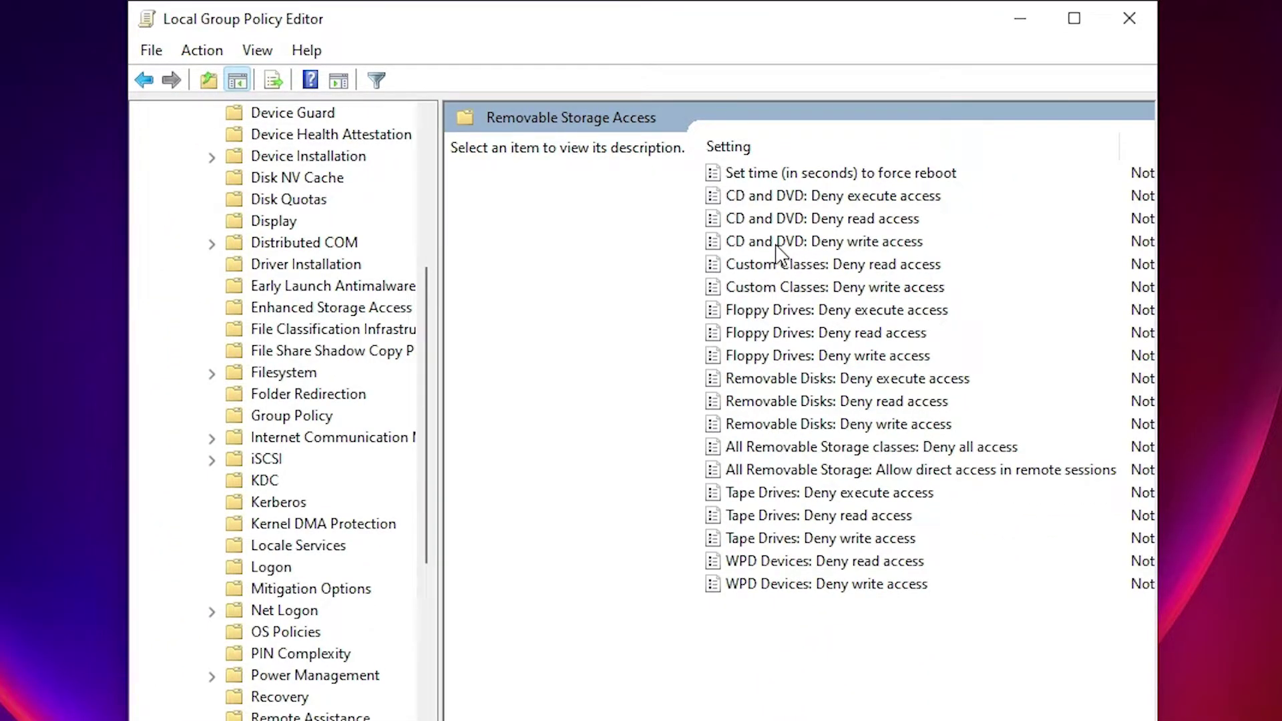
Review the descriptions of the Removable Disks deny execute, read and write access policies.
left_click(816, 378)
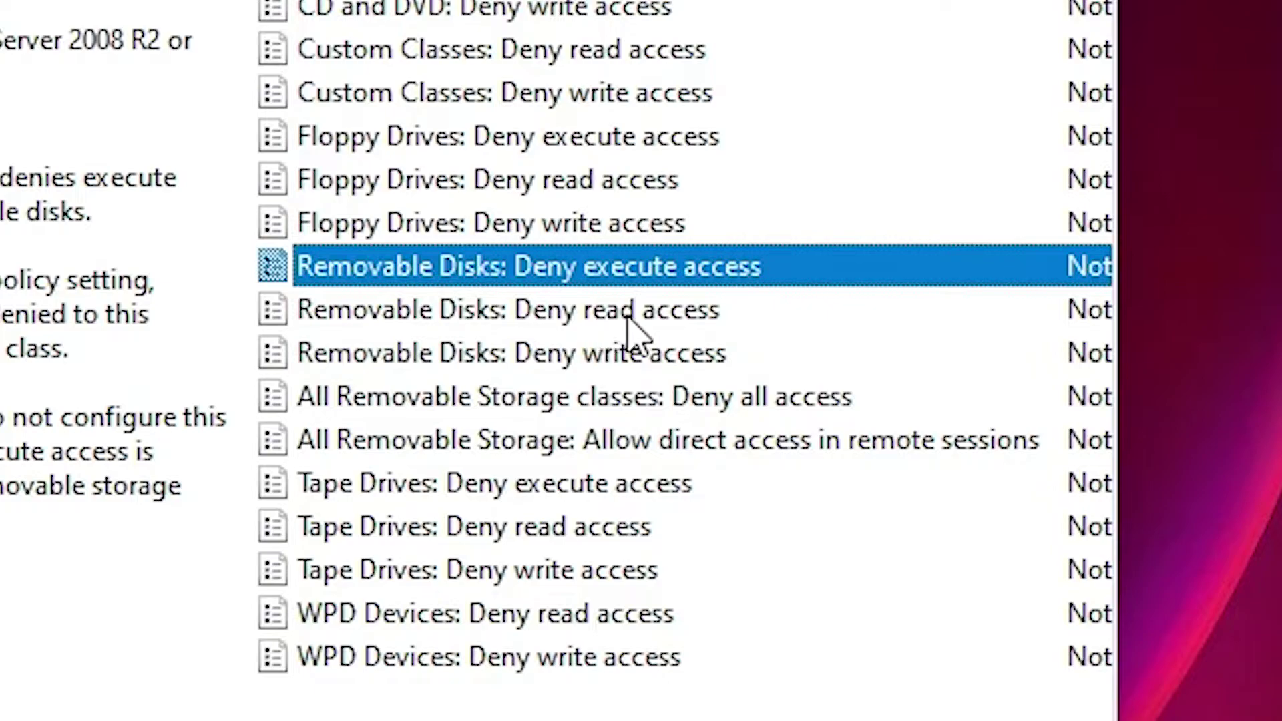
left_click(670, 319)
left_click(414, 365)
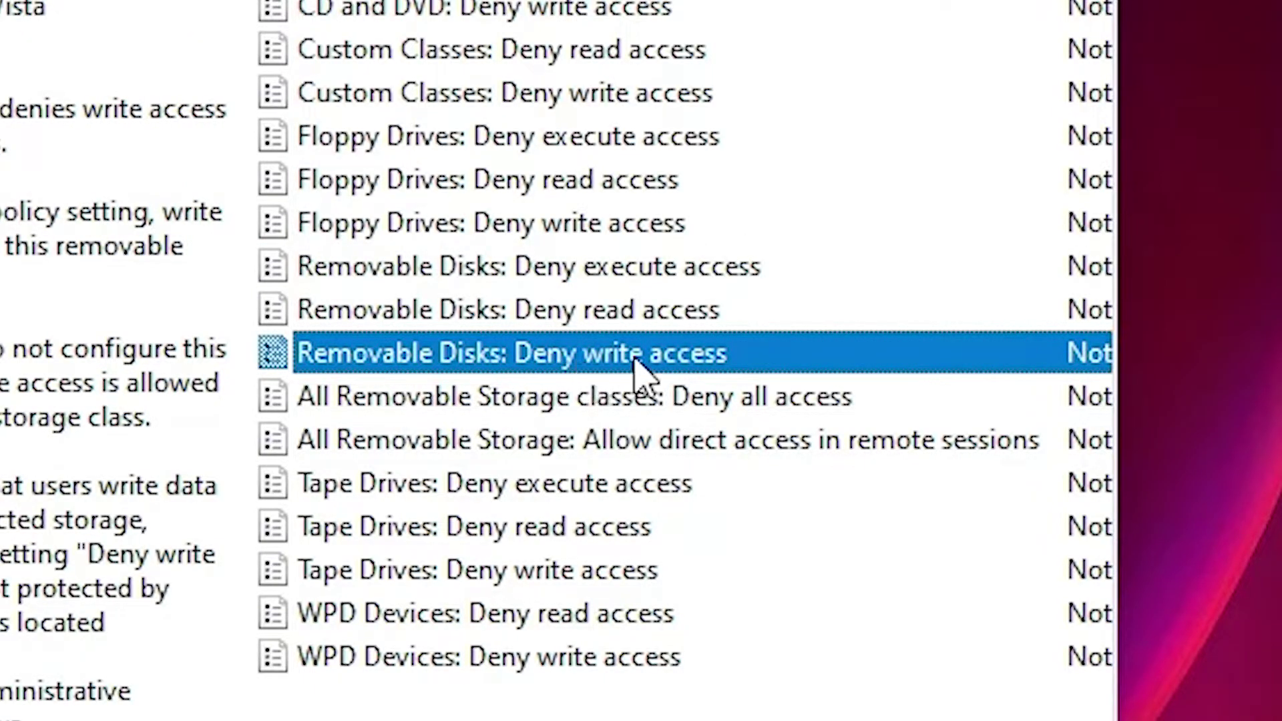
left_click(638, 279)
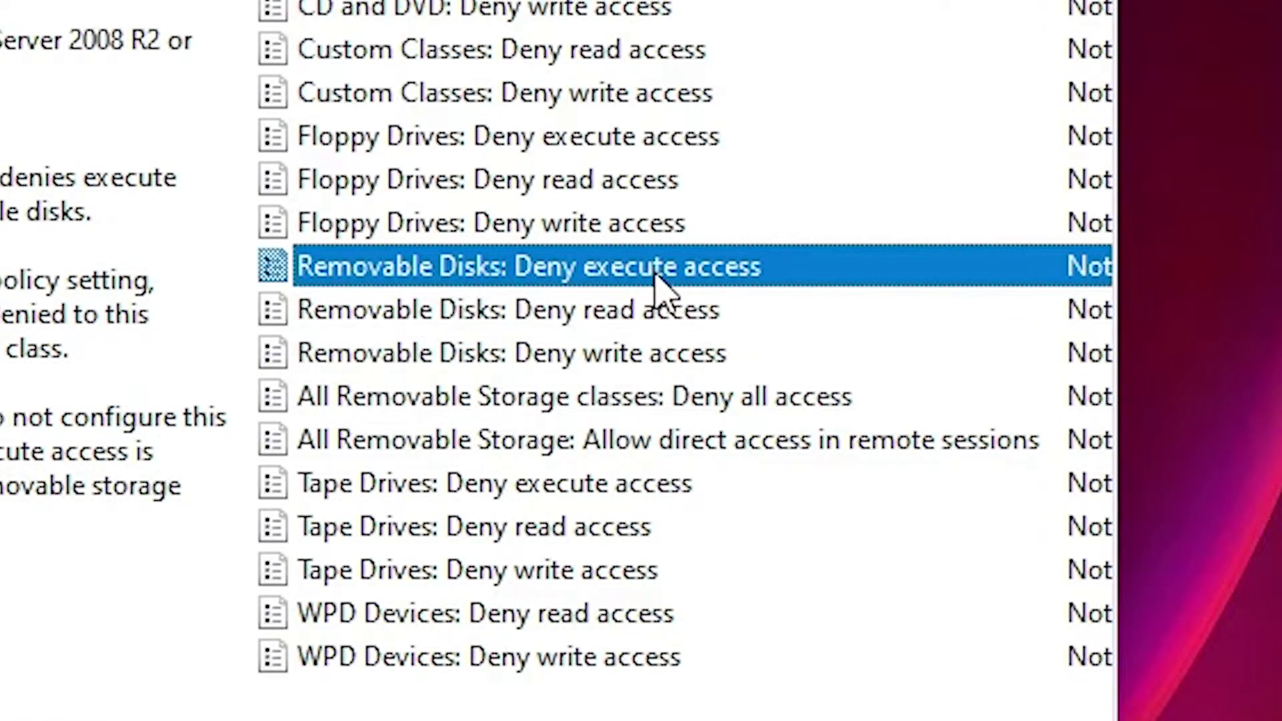
Set Removable Disks: Deny execute access to Enabled.
right_click(535, 274)
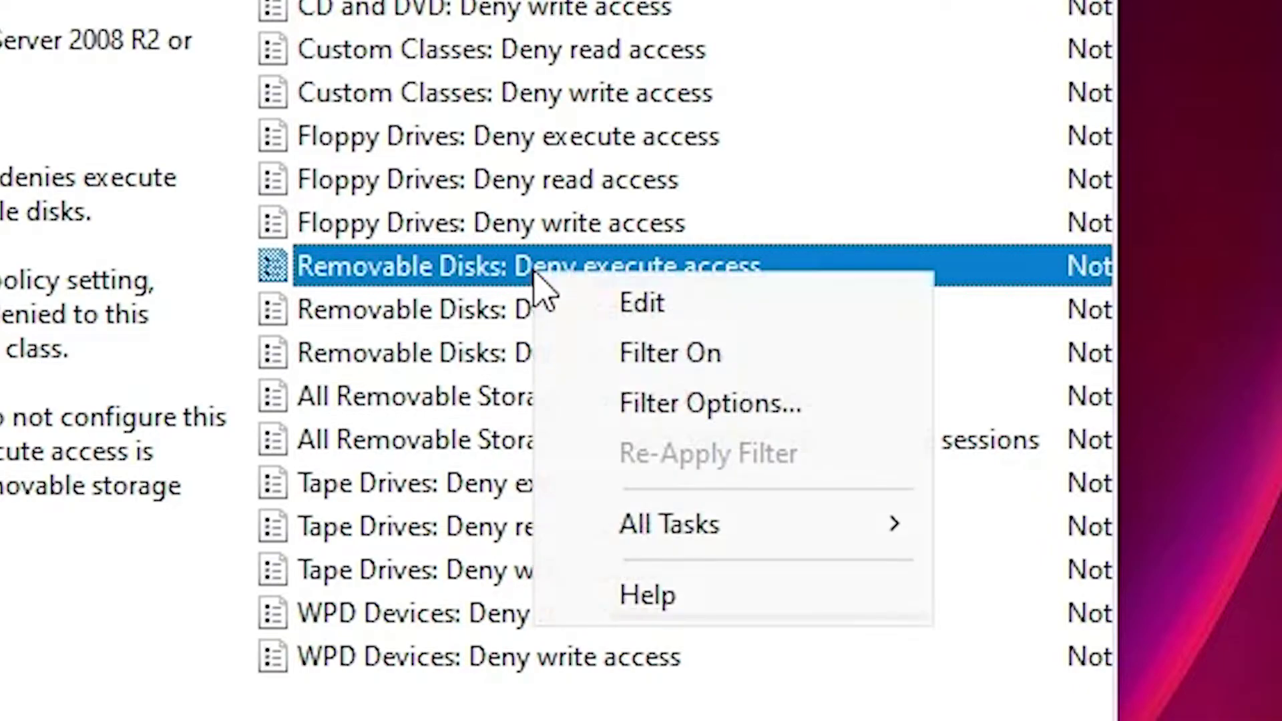
left_click(658, 306)
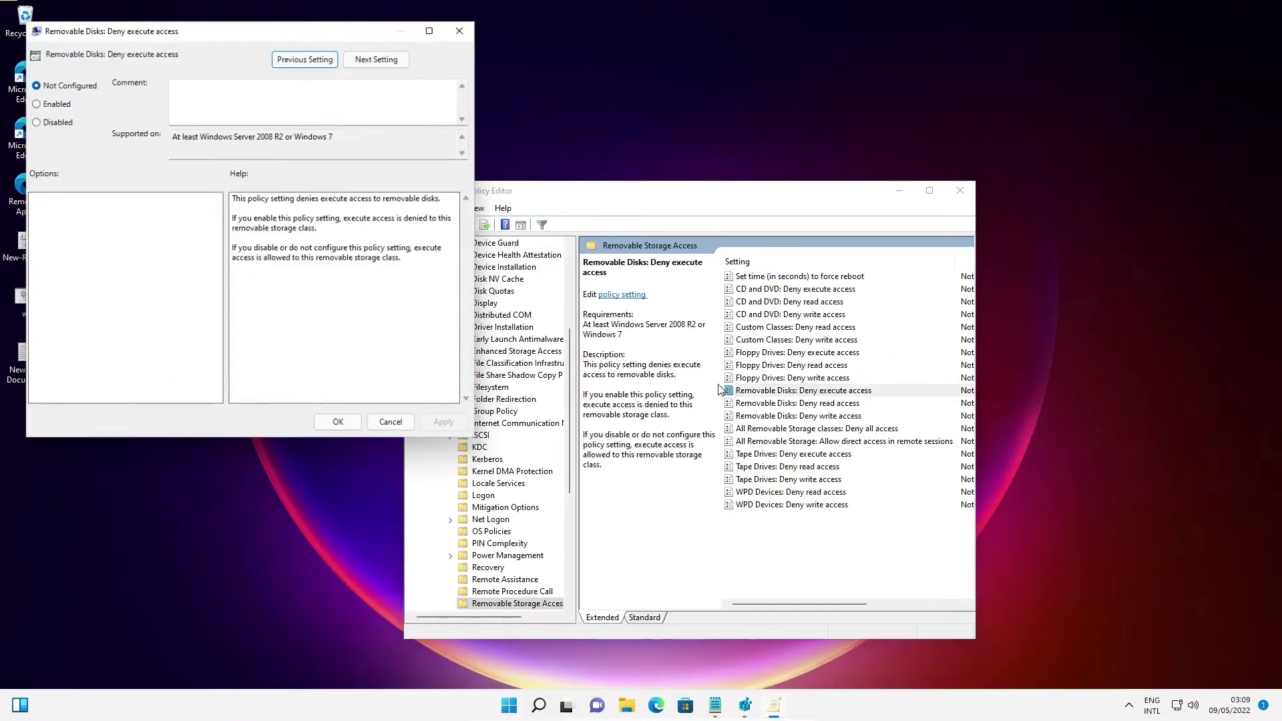
left_click_drag(147, 29, 379, 170)
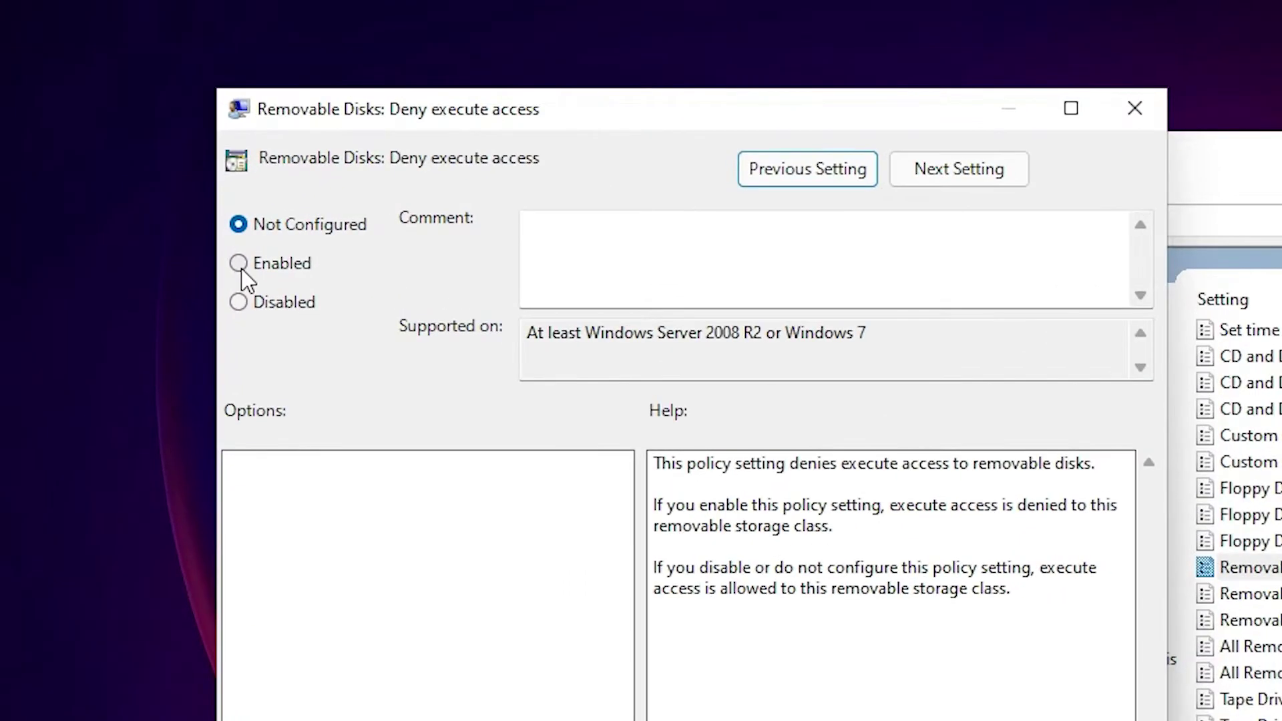
left_click(239, 264)
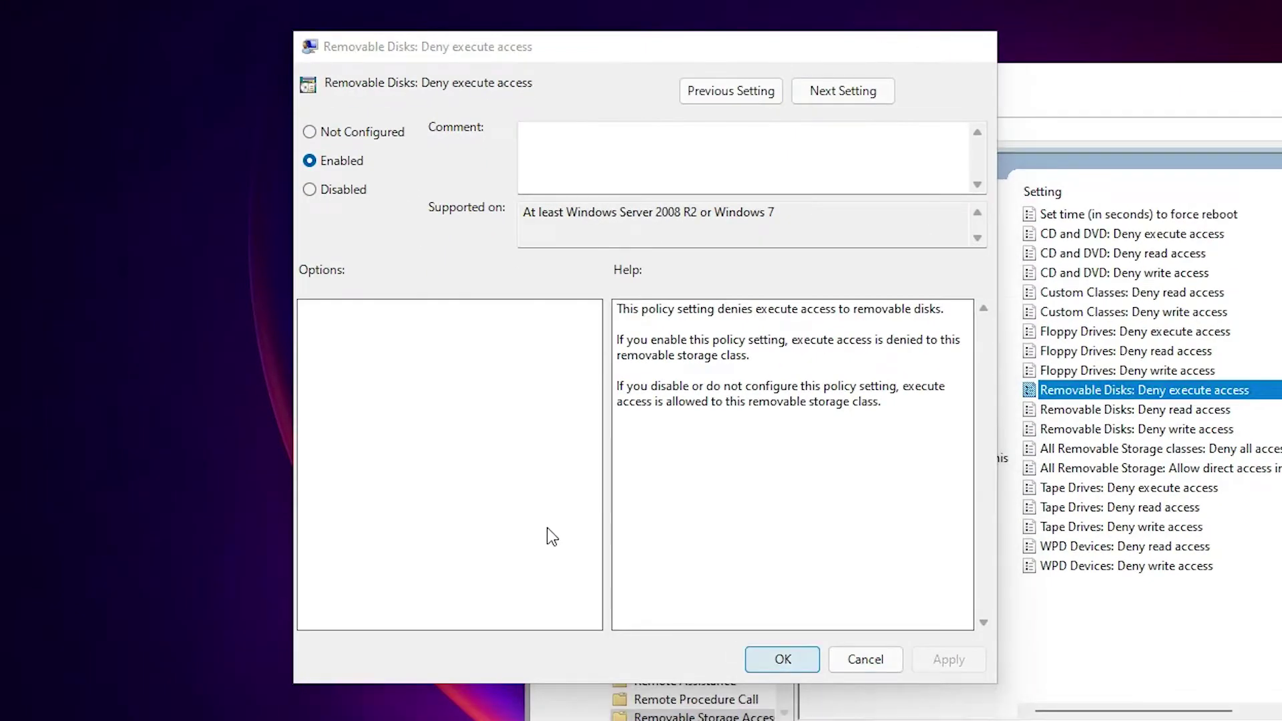
left_click(782, 655)
Set Removable Disks: Deny read access to Enabled.
left_click(1083, 413)
right_click(1083, 412)
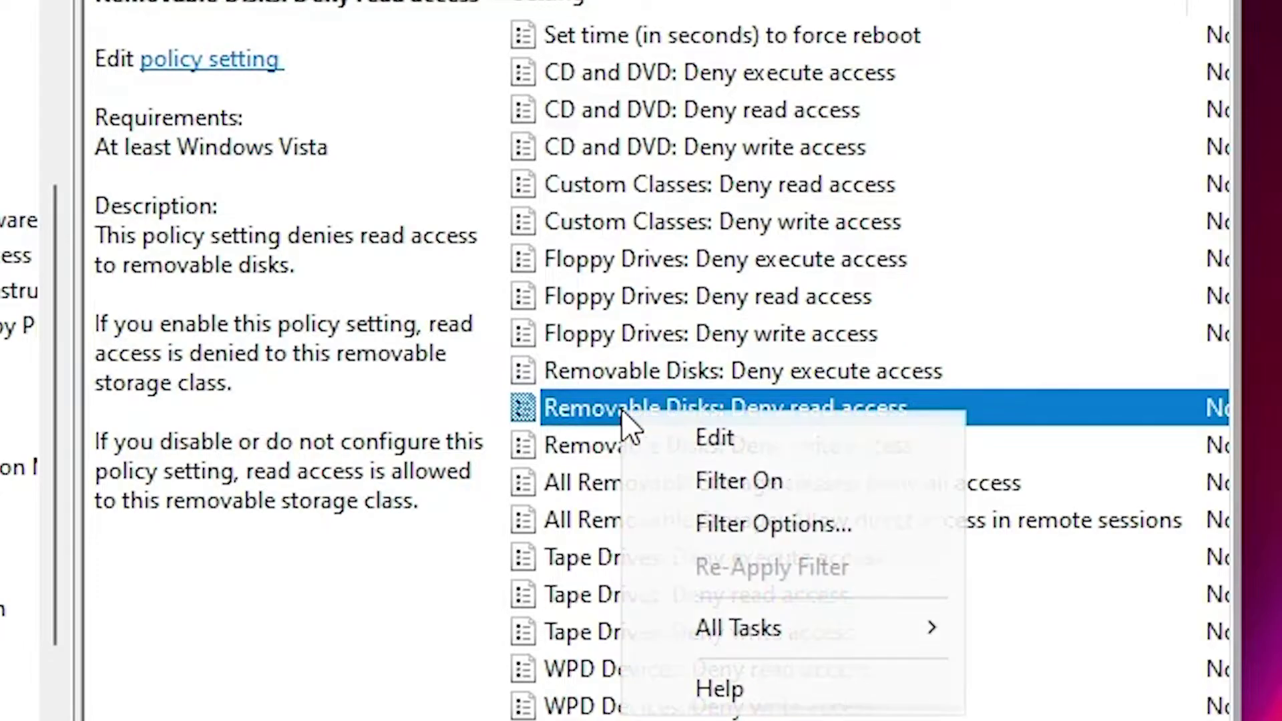
left_click(701, 438)
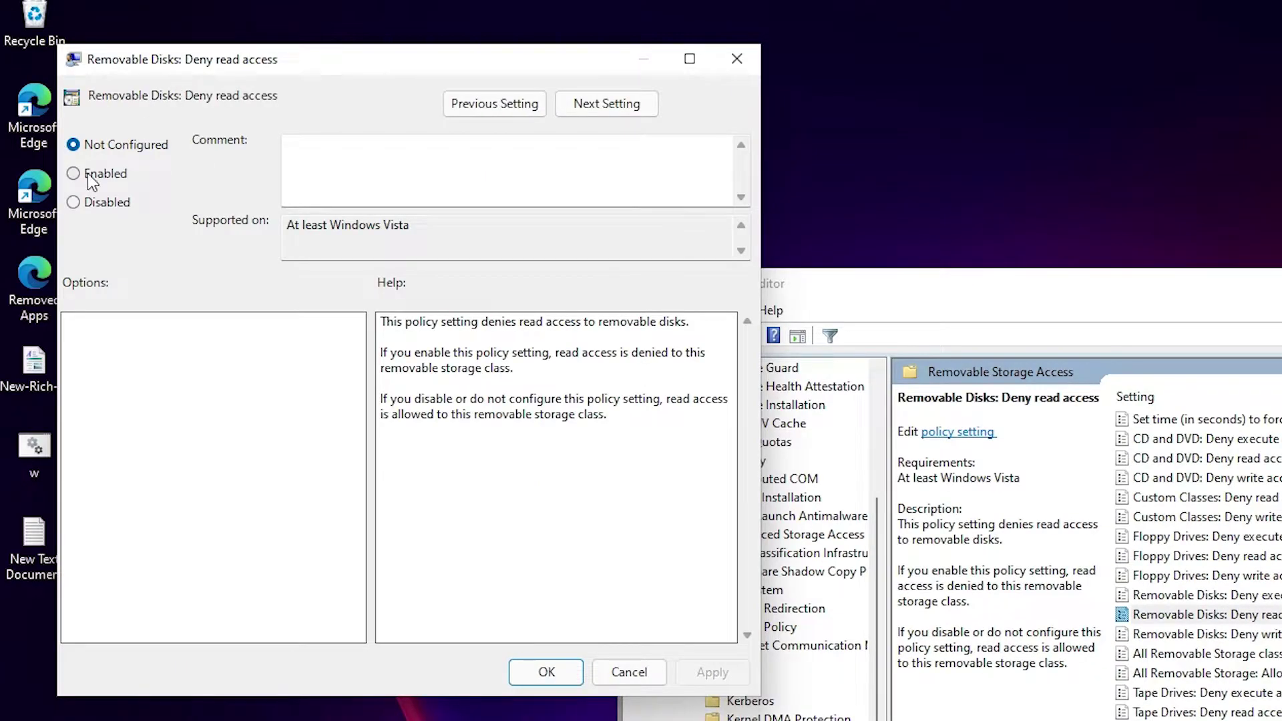
left_click(87, 174)
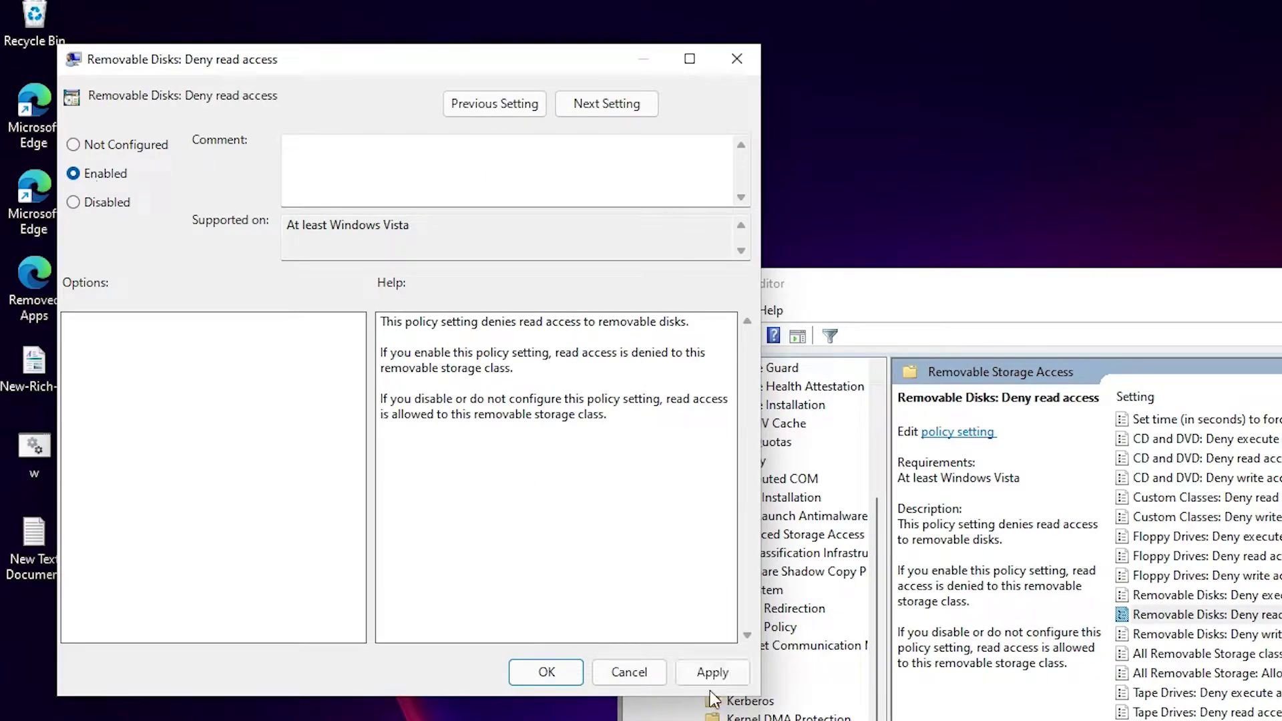
left_click(527, 671)
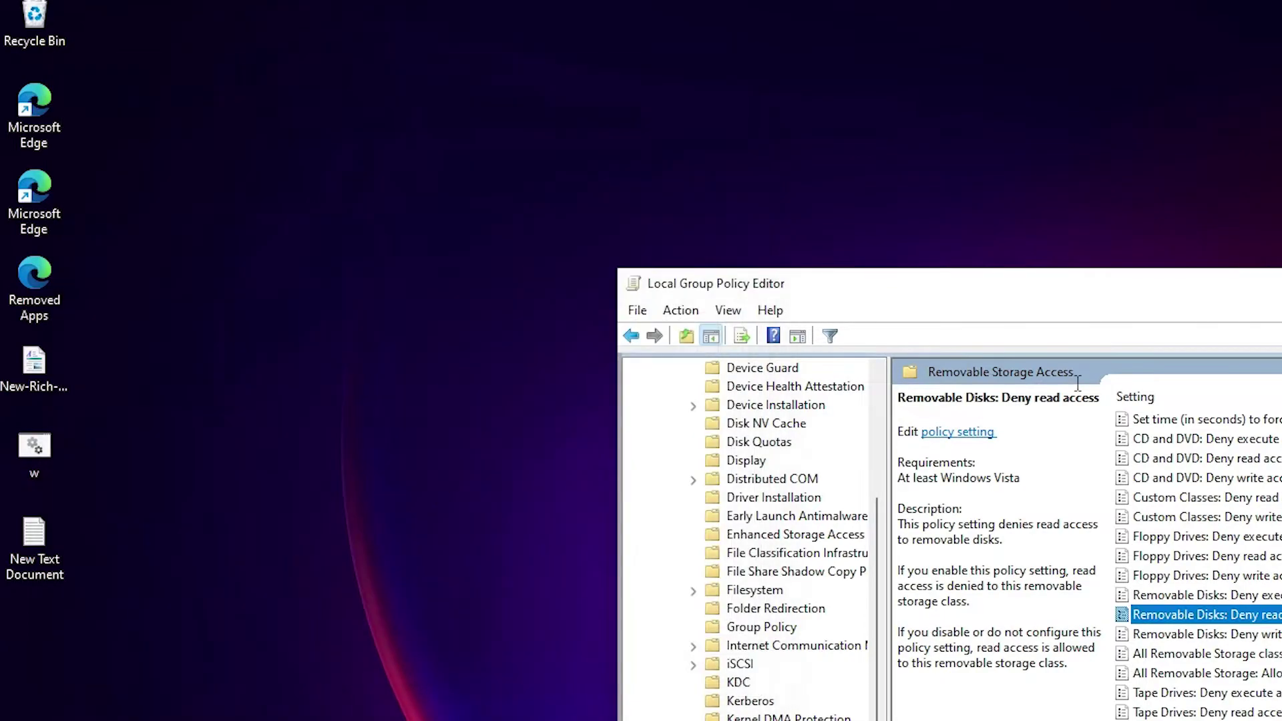
Set Removable Disks: Deny write access to Enabled and apply it.
left_click(1197, 638)
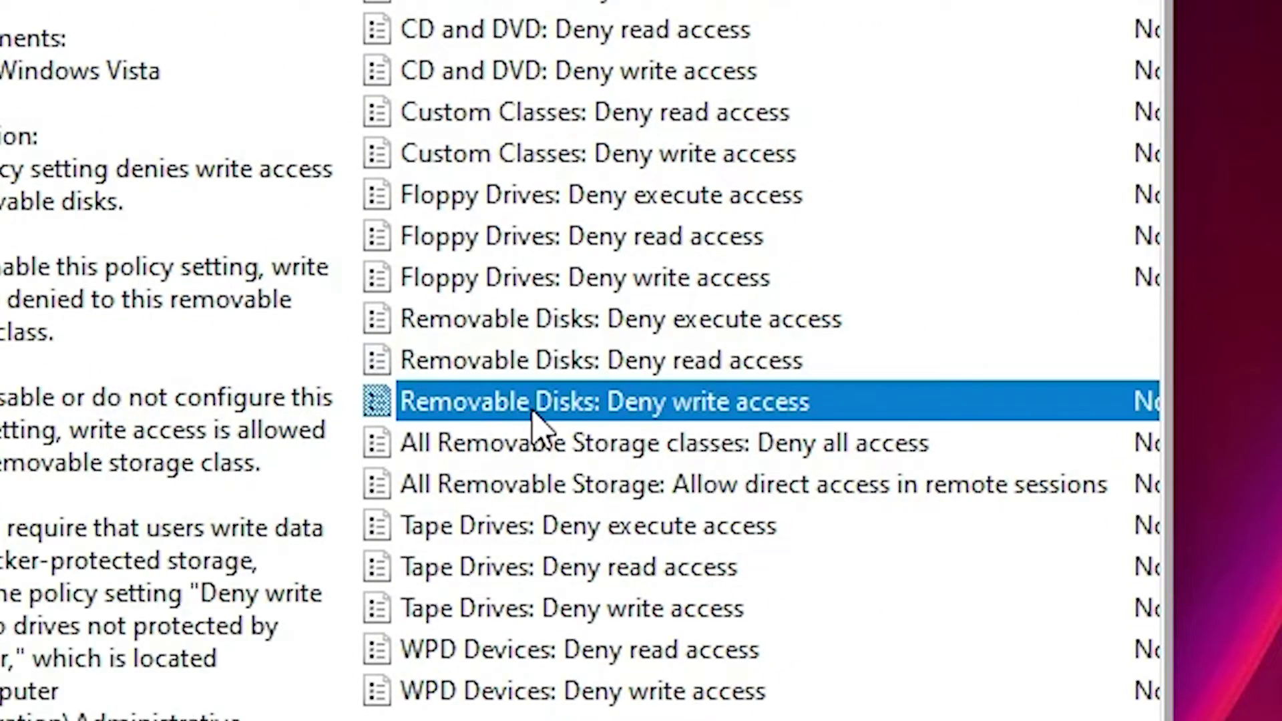
right_click(585, 402)
left_click(642, 419)
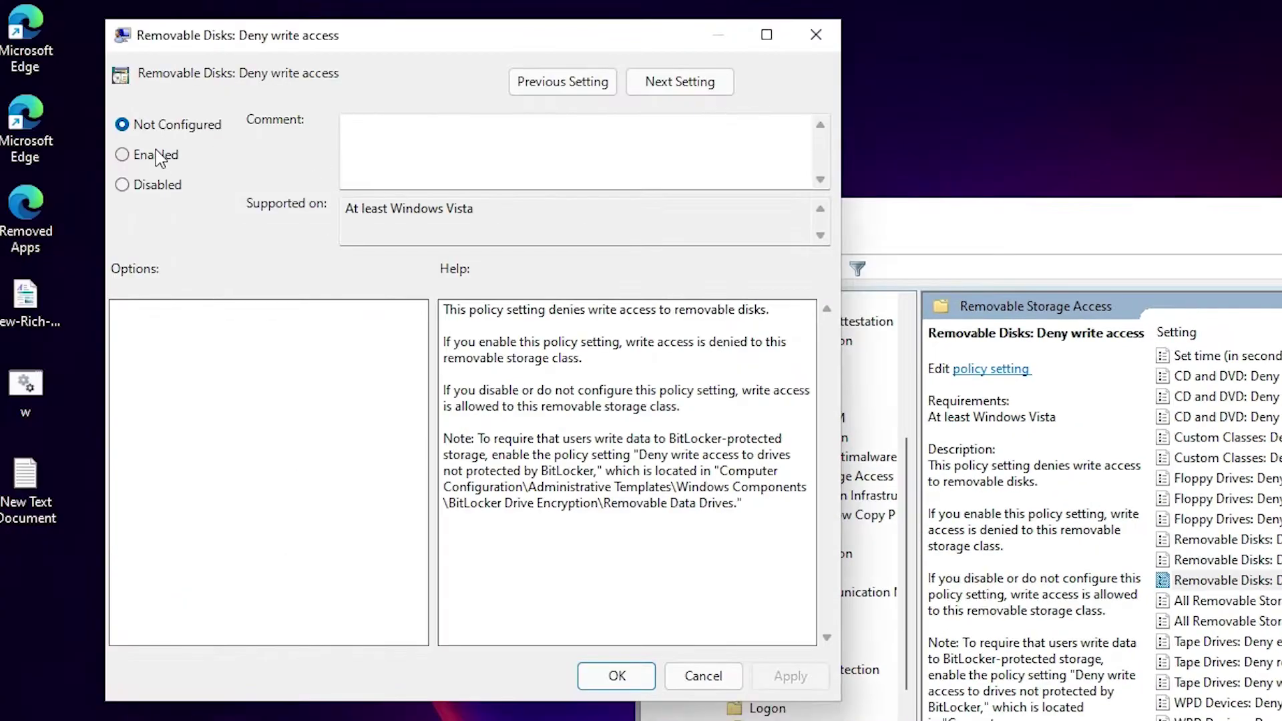
key("alt+e")
left_click(806, 676)
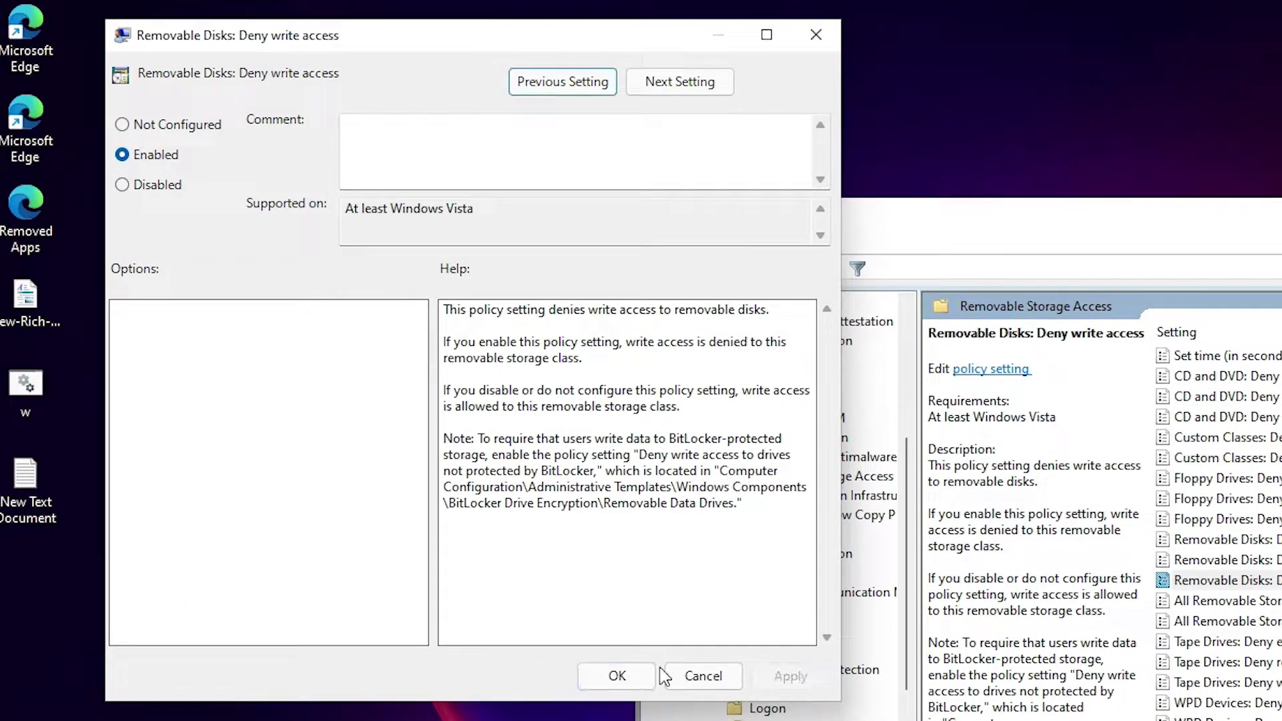
left_click(588, 675)
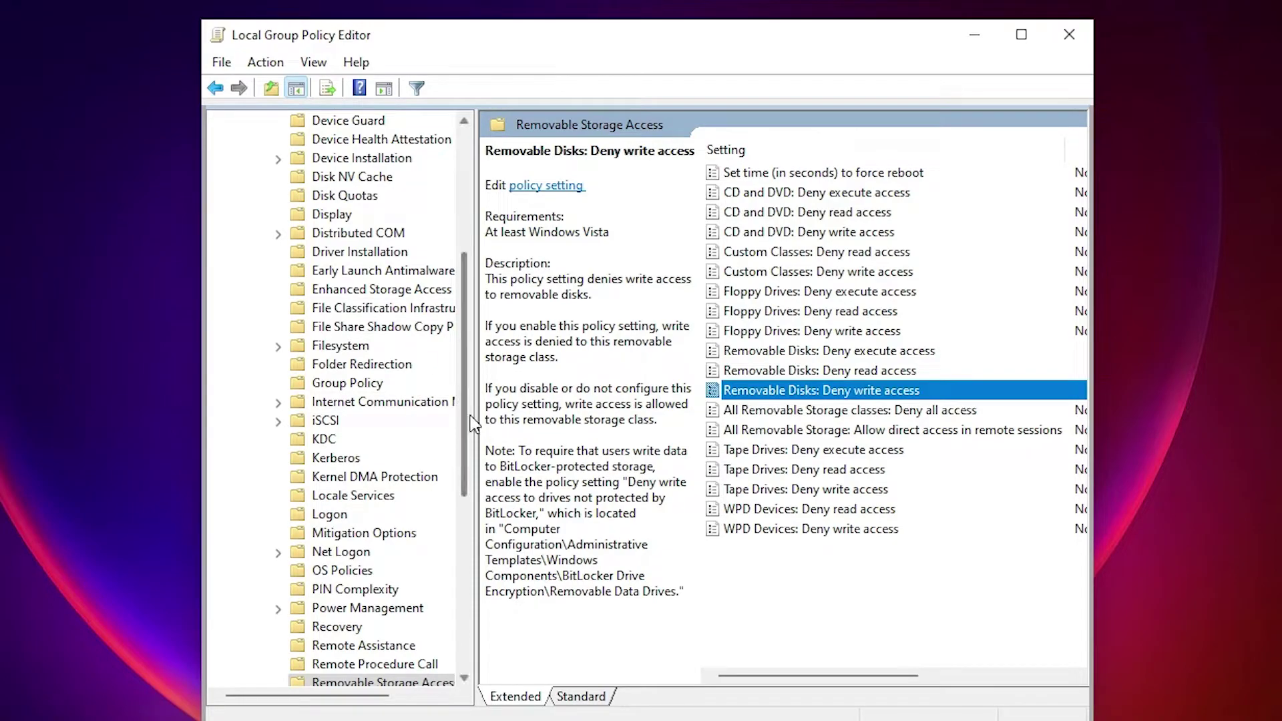
scroll(468, 400, "up", 5)
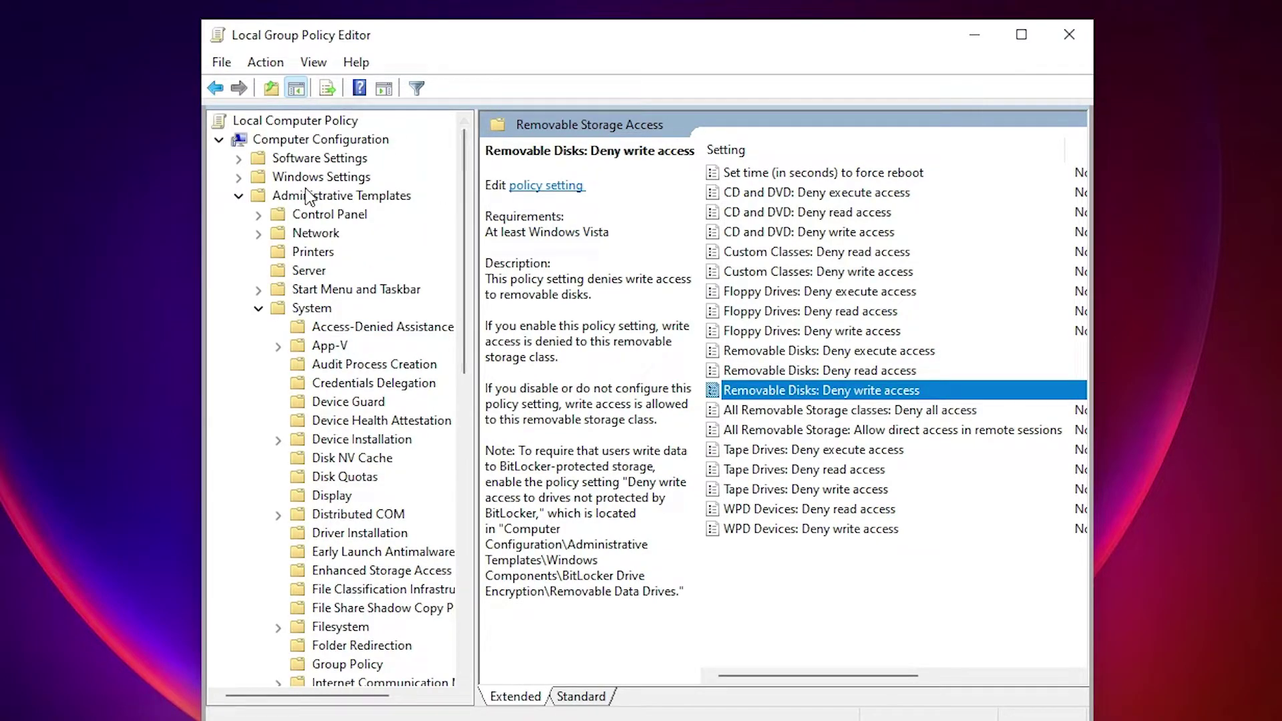
left_click(309, 195)
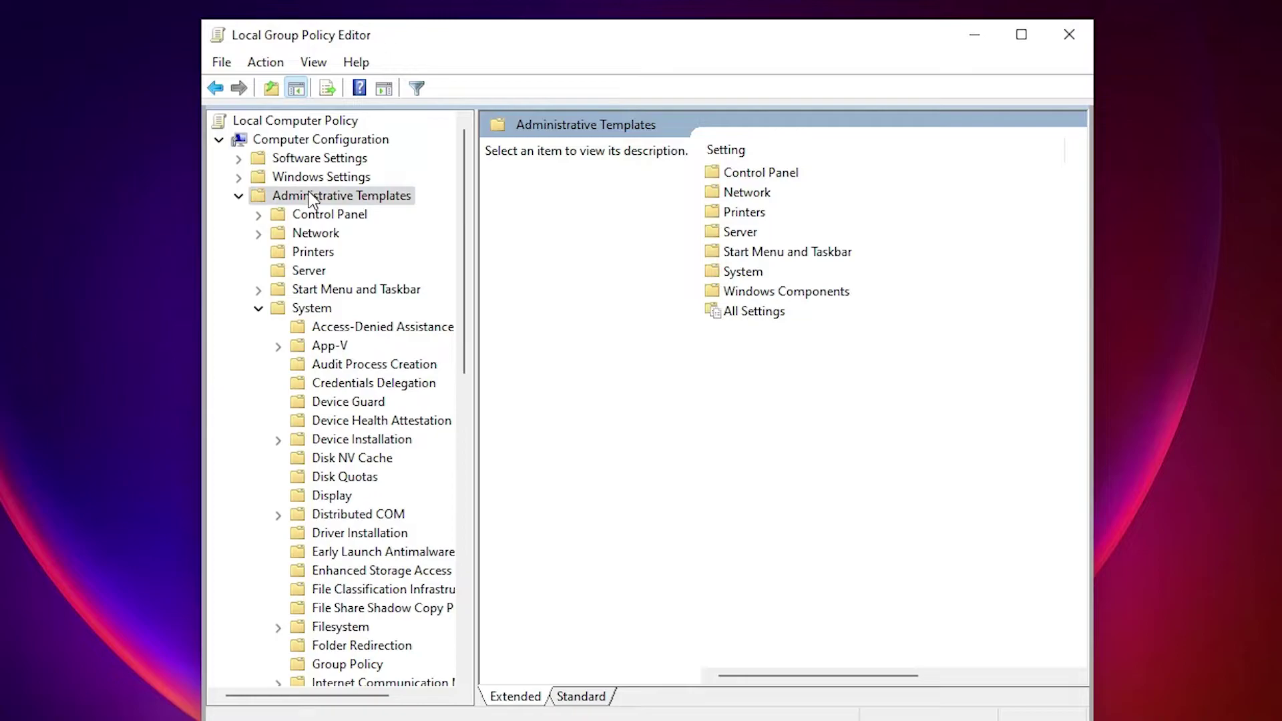
left_click(312, 308)
scroll(369, 619, "down", 4)
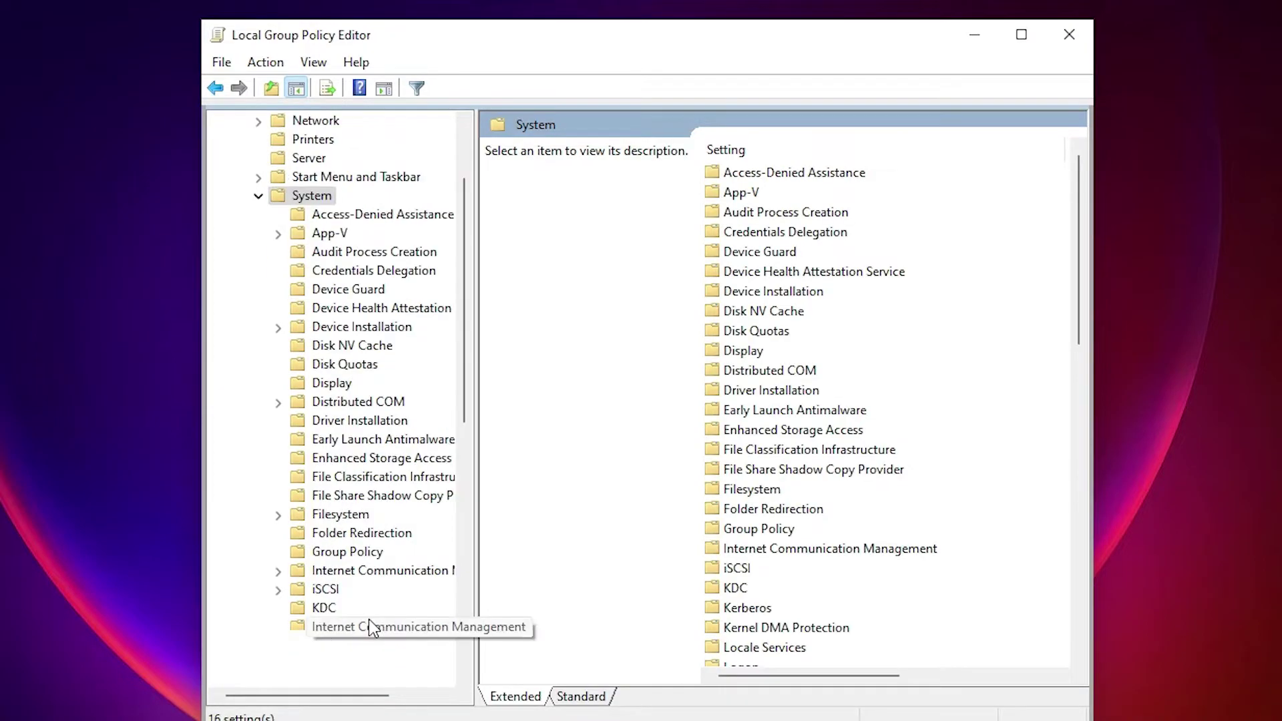
scroll(368, 619, "down", 7)
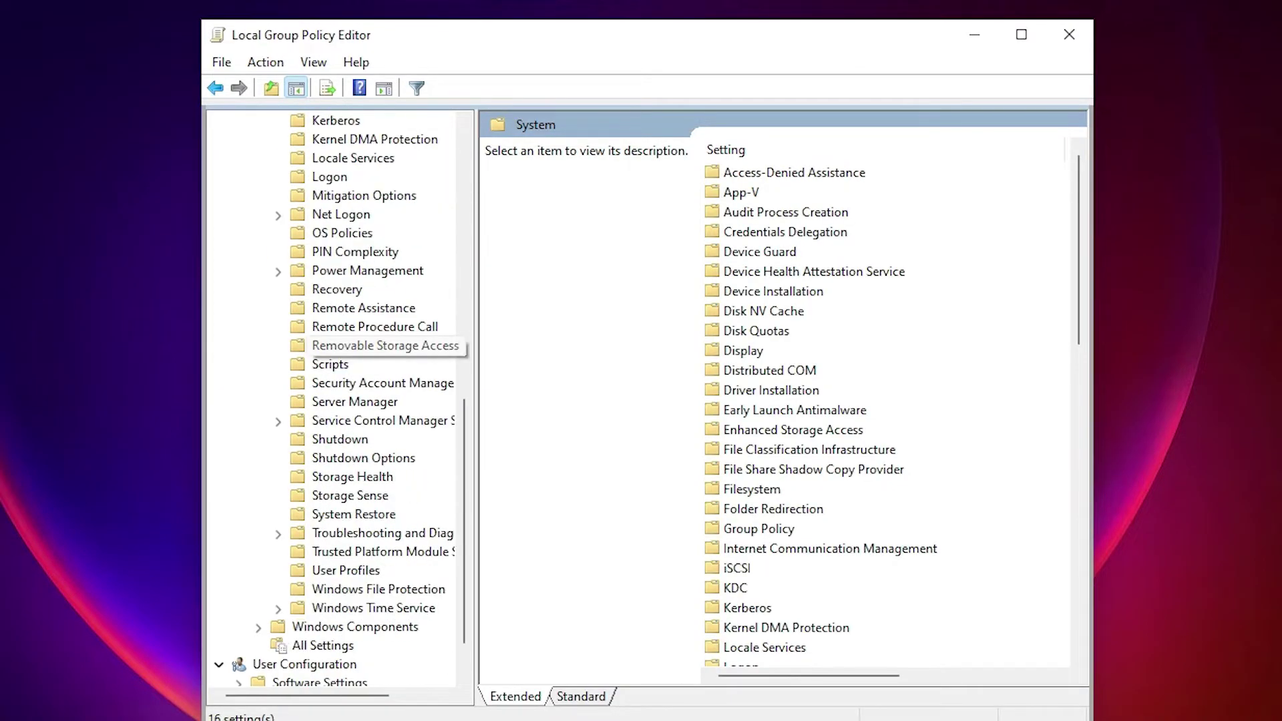
left_click(405, 348)
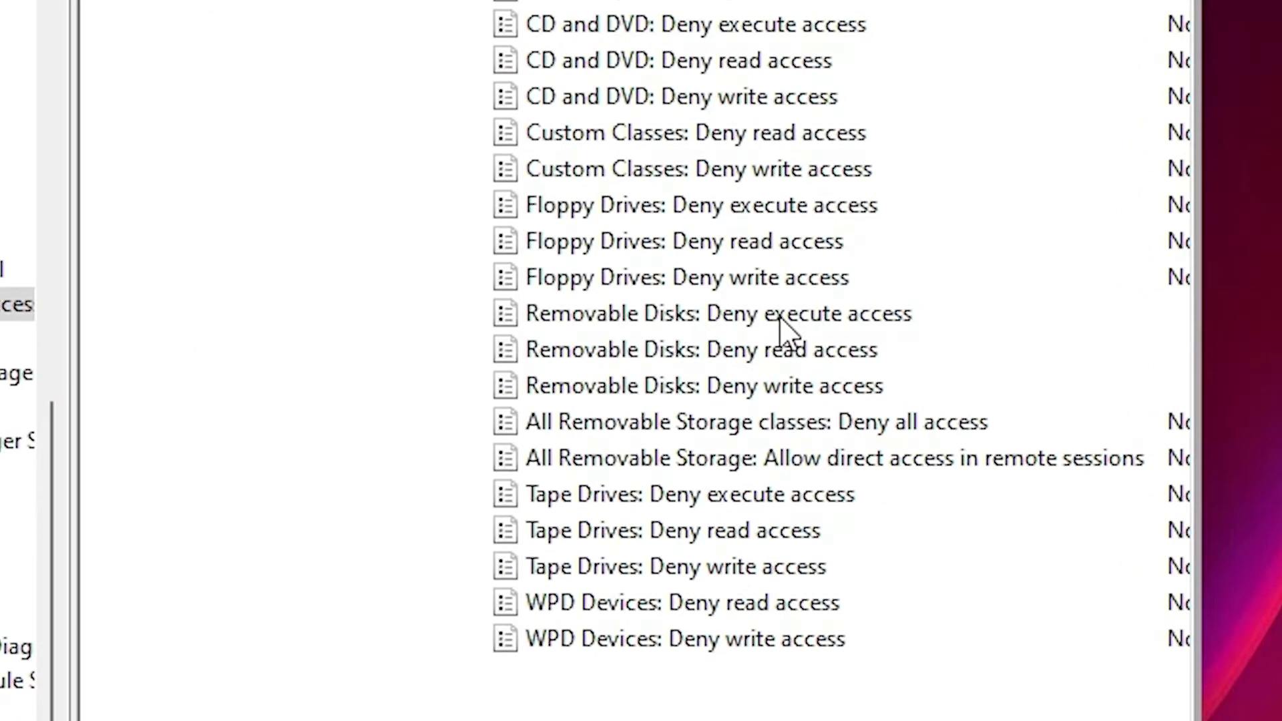
Reset Removable Disks: Deny execute access to Not Configured.
double_click(863, 320)
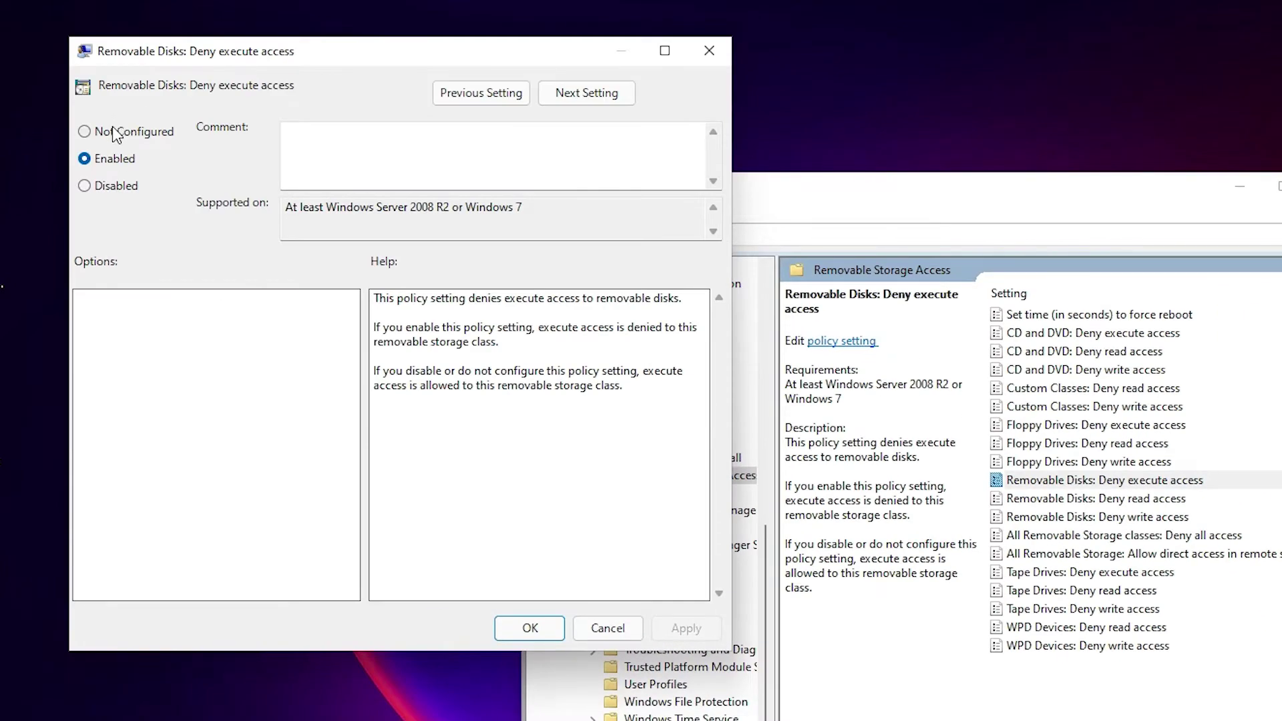
left_click(84, 131)
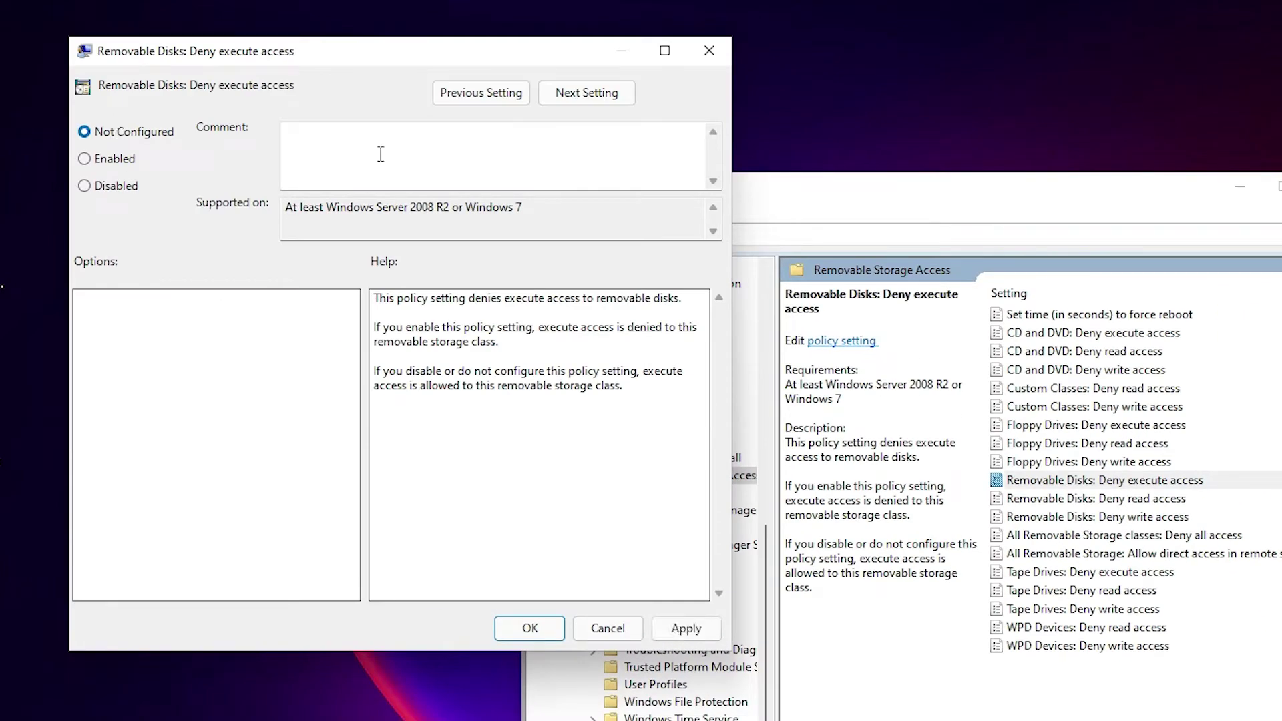
left_click(686, 628)
left_click(912, 522)
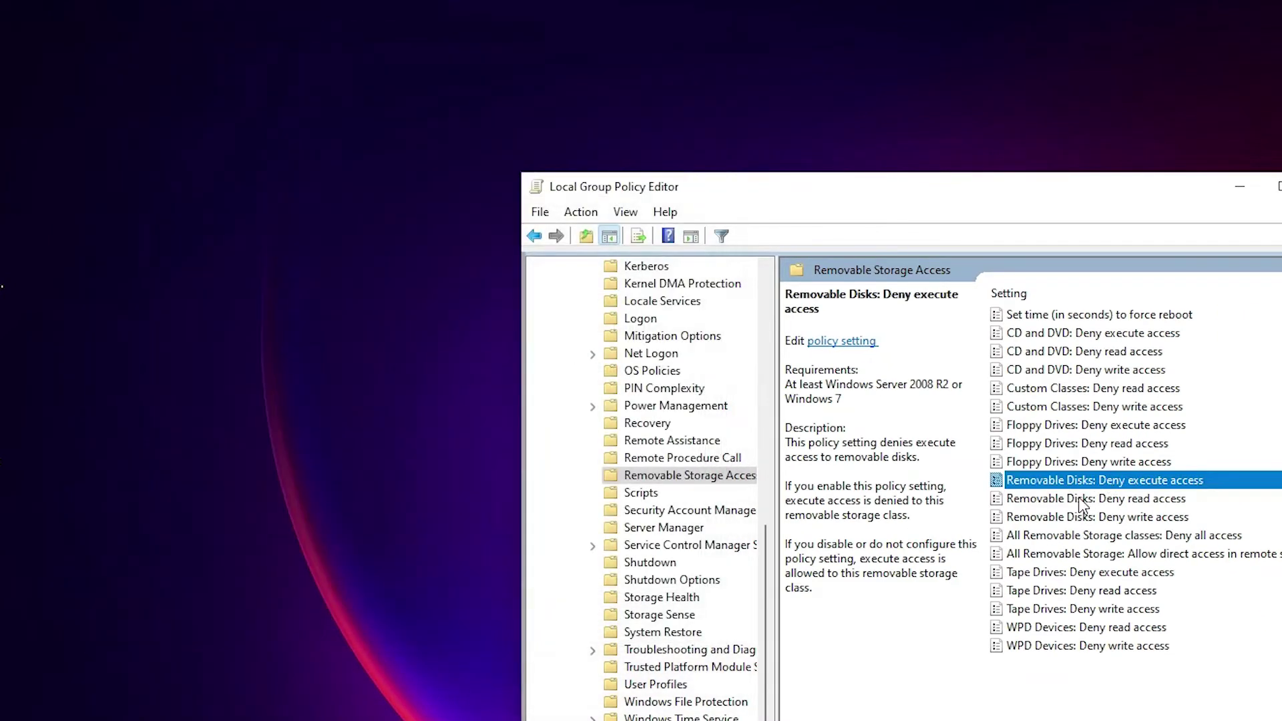
Reset Removable Disks: Deny read access to Not Configured.
left_click(1080, 498)
double_click(1047, 501)
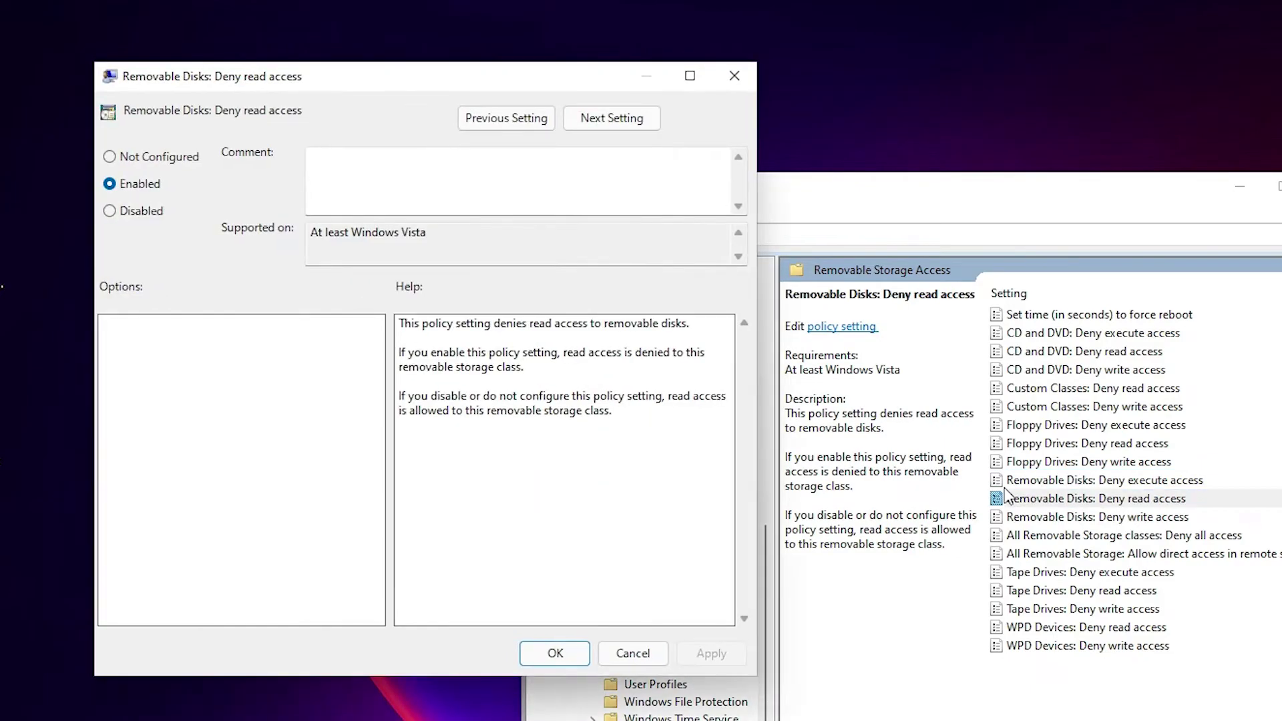
left_click(169, 158)
left_click(706, 651)
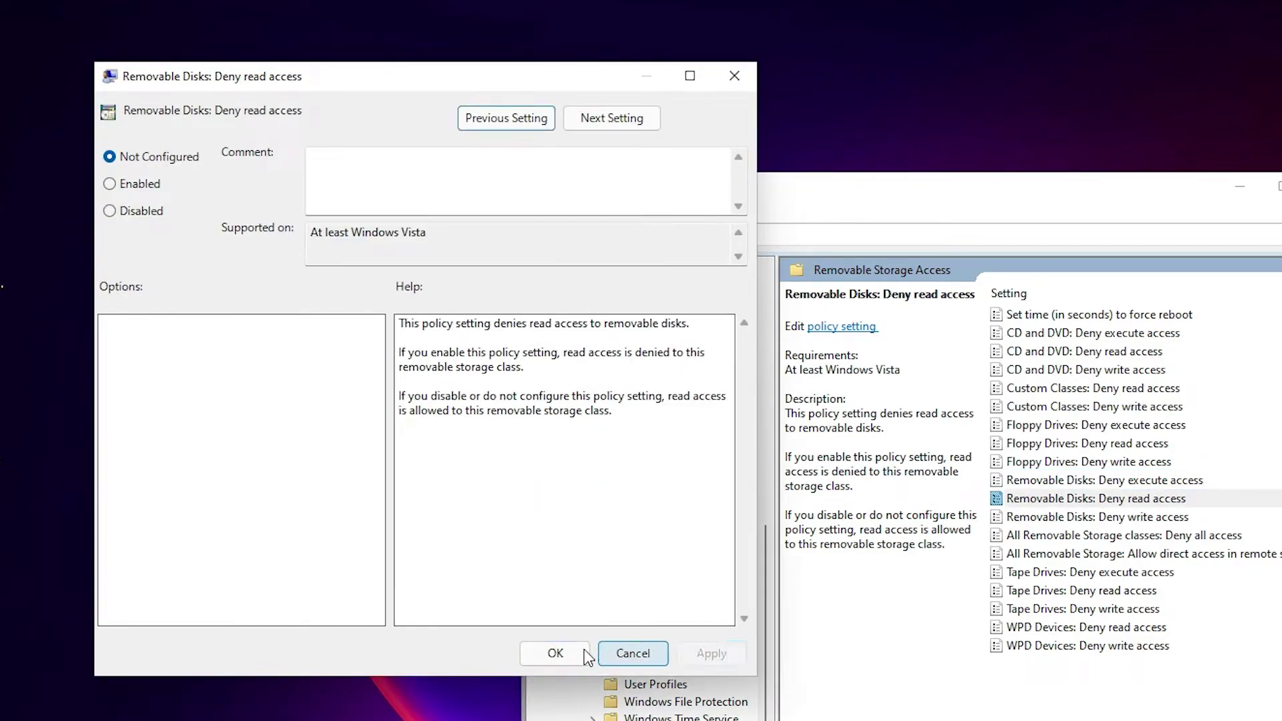
left_click(826, 599)
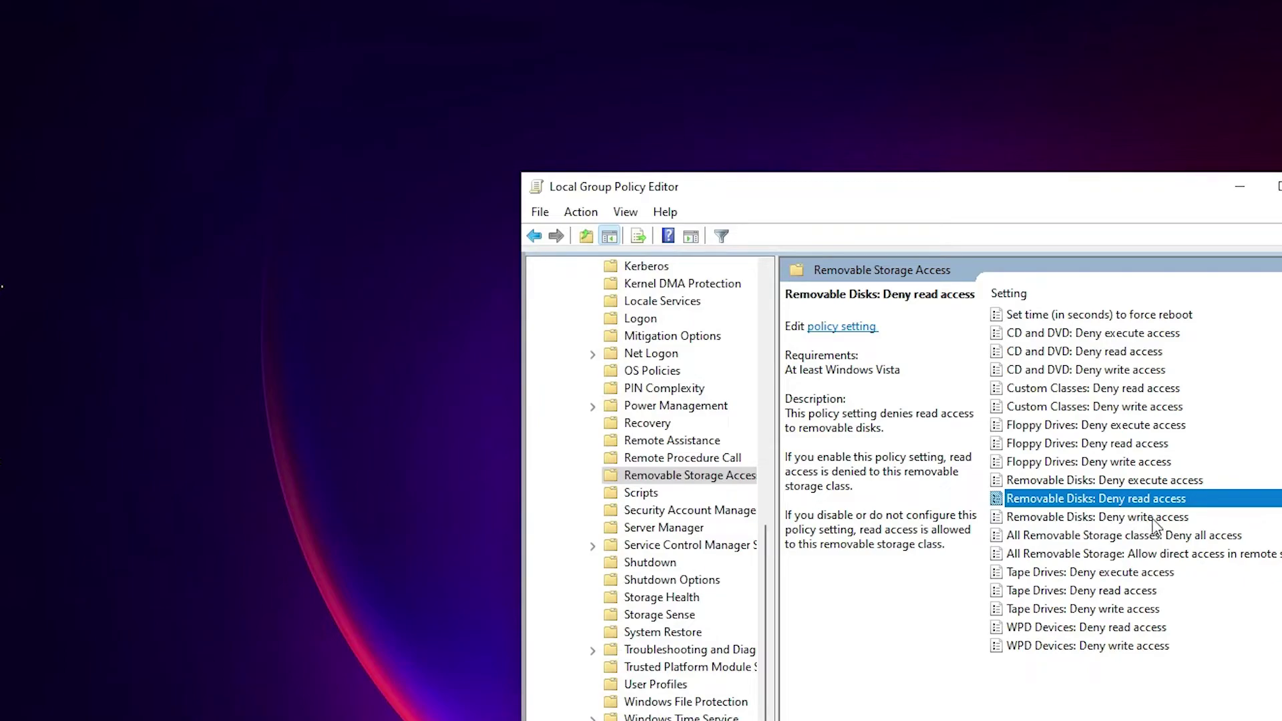
Reset Removable Disks: Deny write access to Not Configured.
left_click(1122, 522)
double_click(1123, 523)
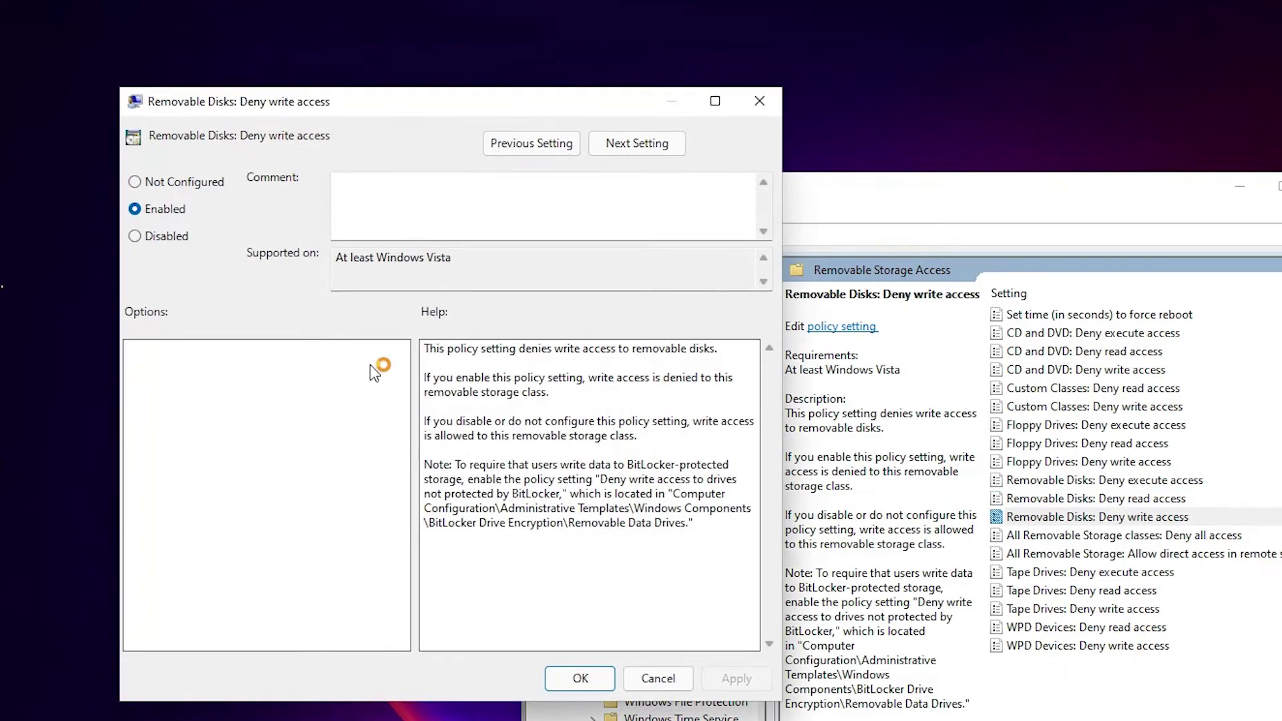
left_click(147, 183)
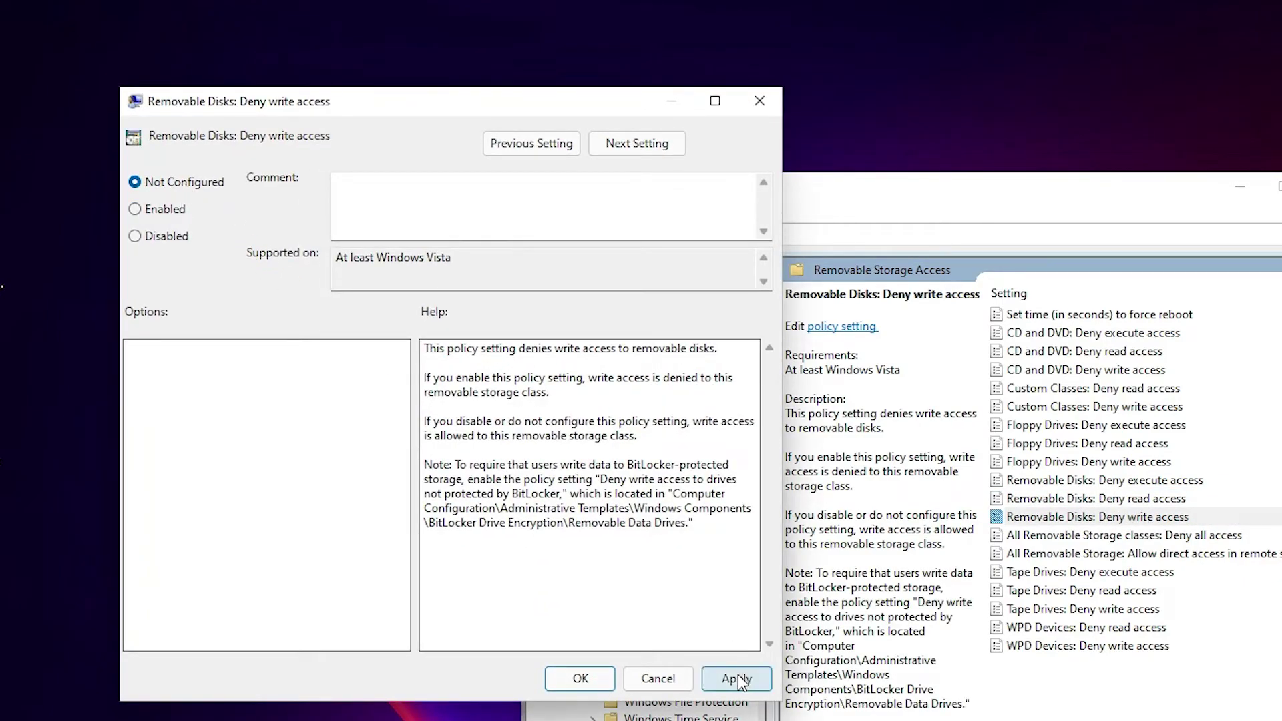
left_click(738, 679)
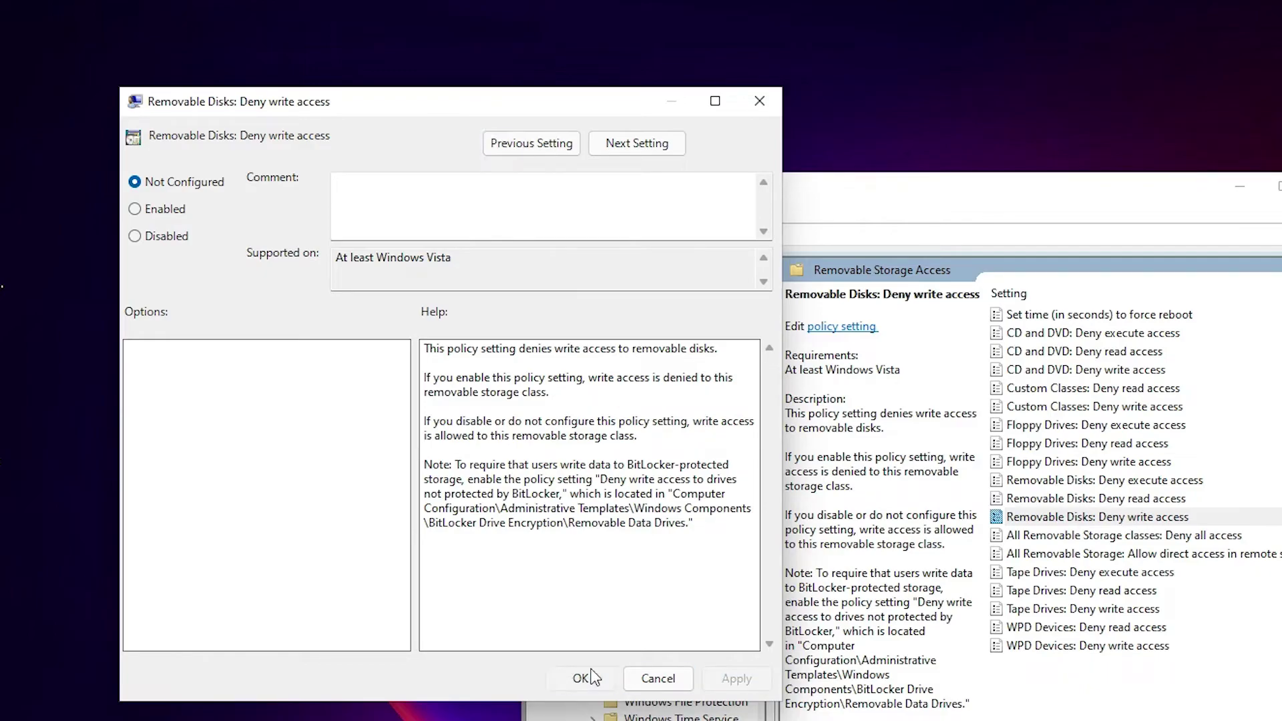
left_click(584, 680)
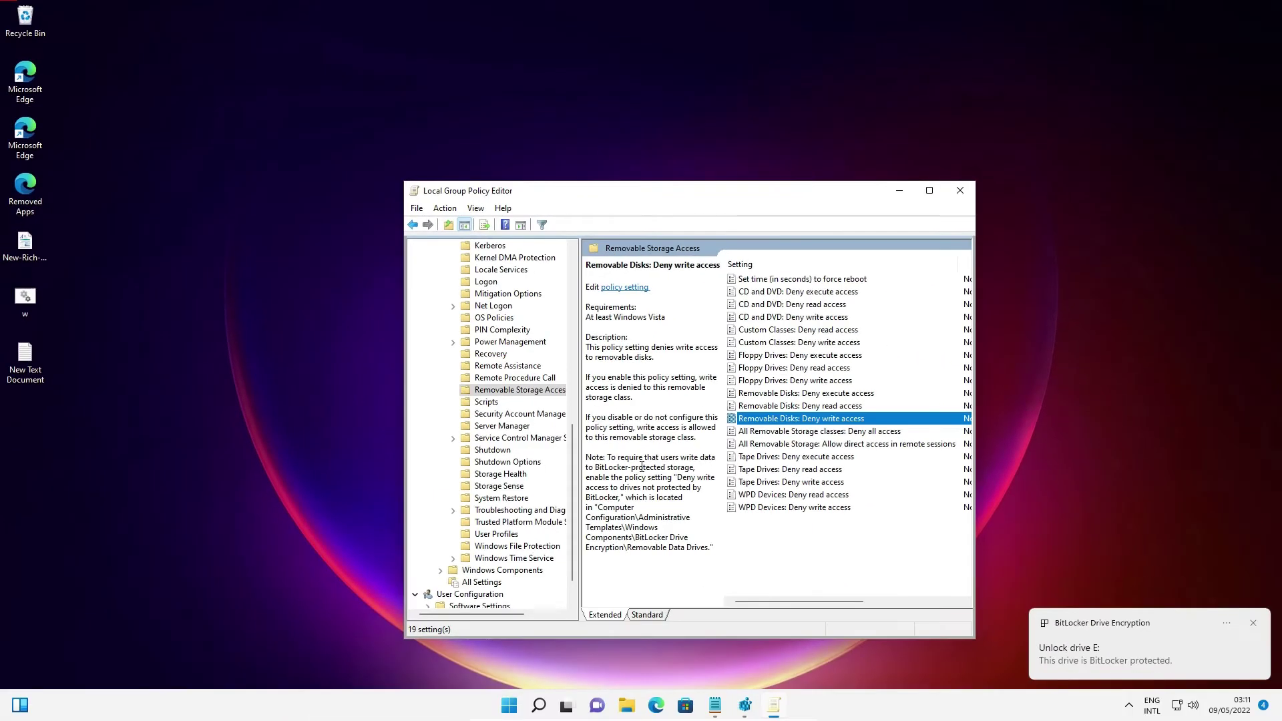